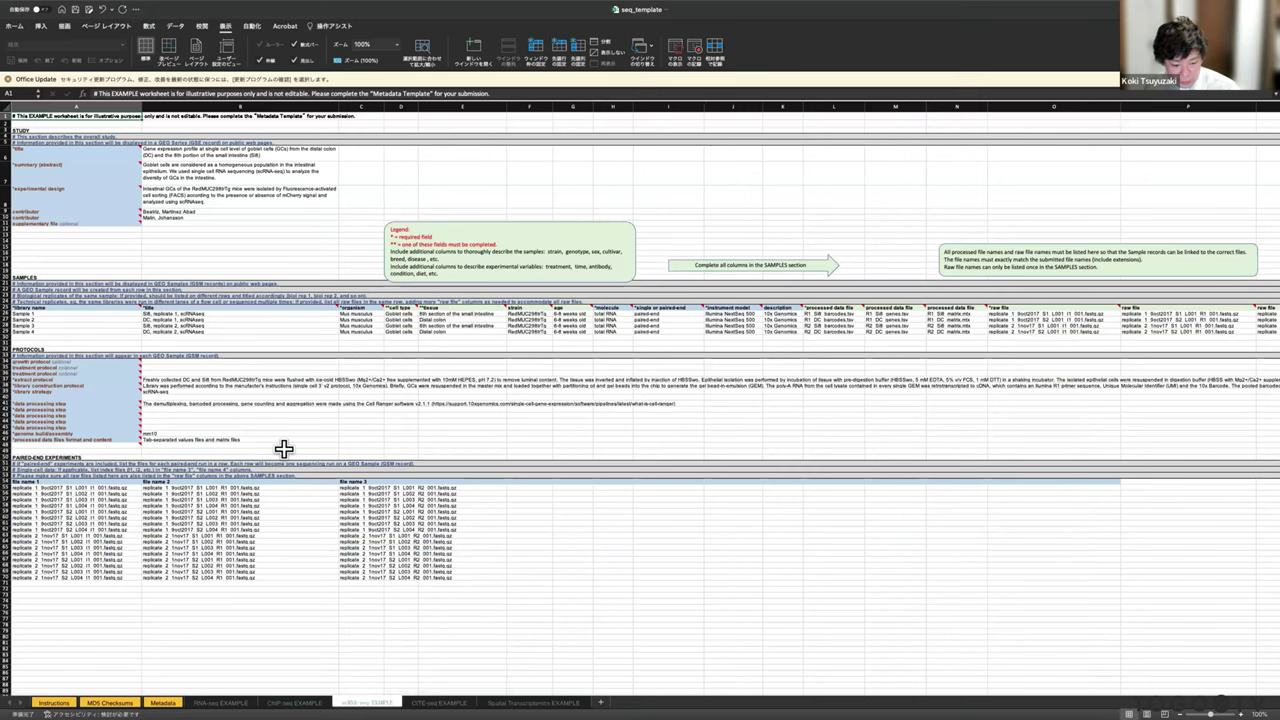
- Open the Metadata sheet and review the STUDY section's title, summary, experimental design and contributor entries
left_click(163, 703)
scroll(191, 603, "up", 5)
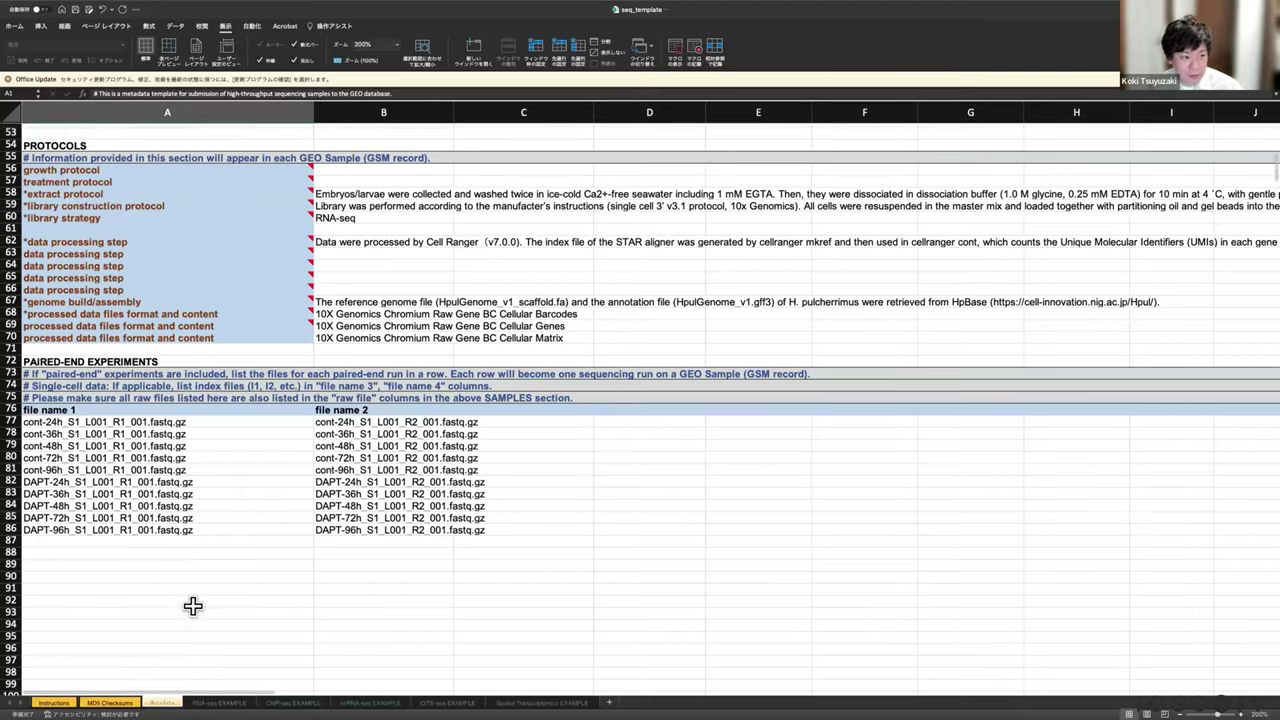
scroll(191, 603, "up", 10)
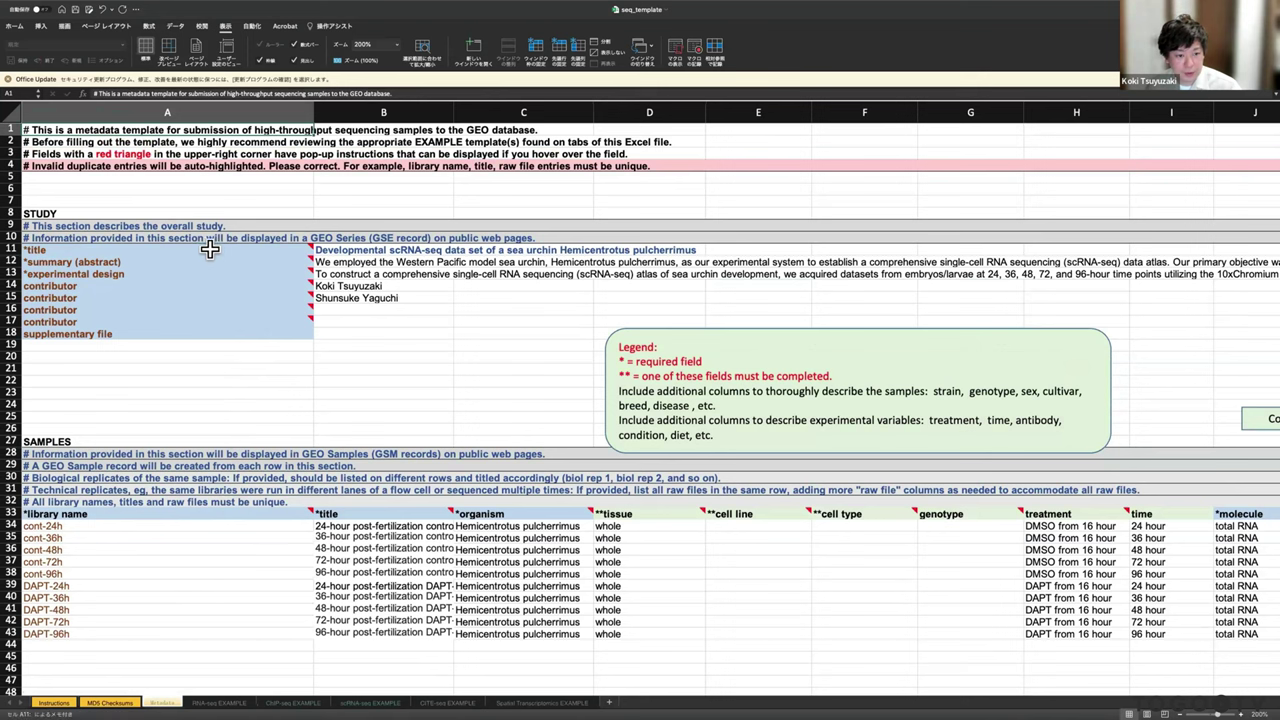
mouse_move(311, 297)
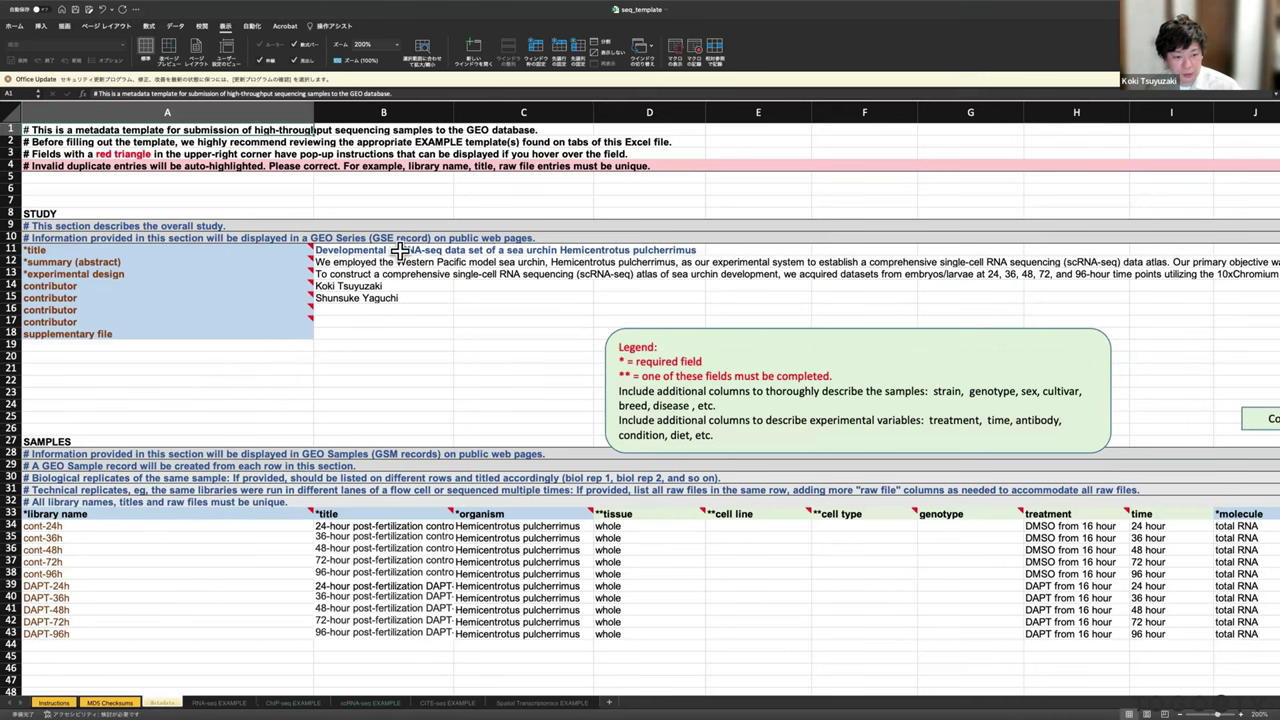
left_click(348, 262)
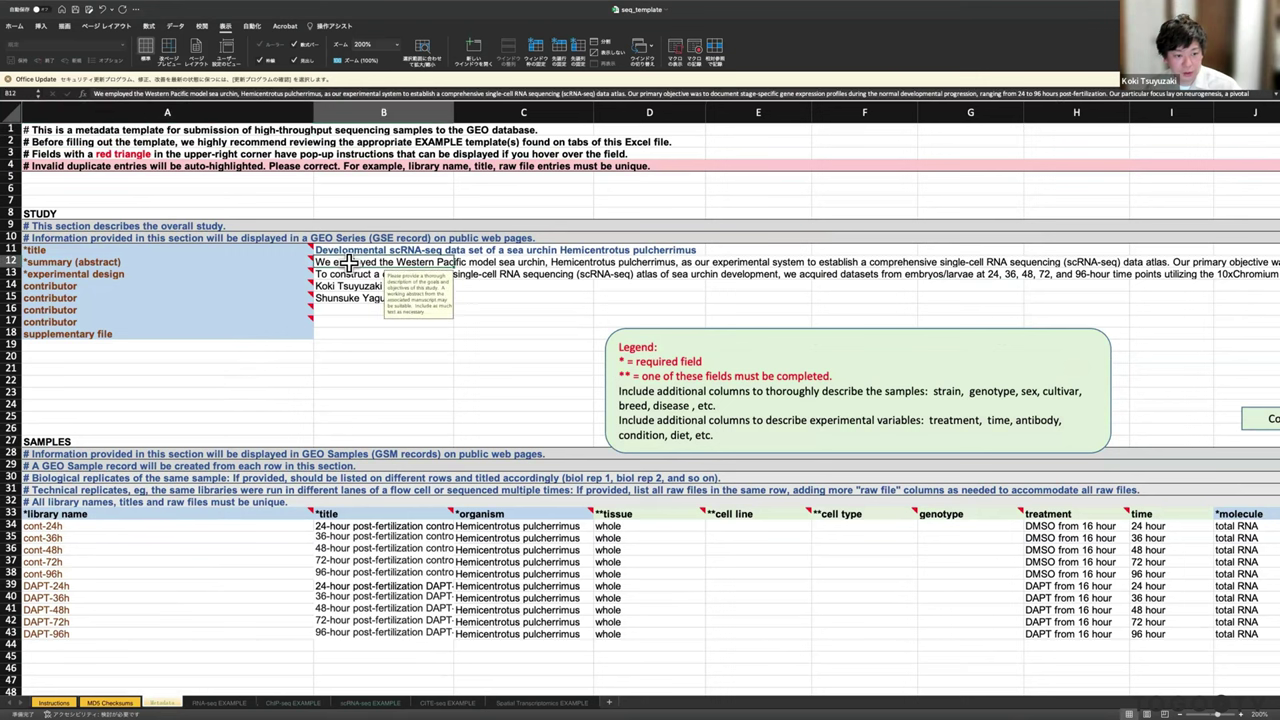
key("Down")
key("Down")
key("Down")
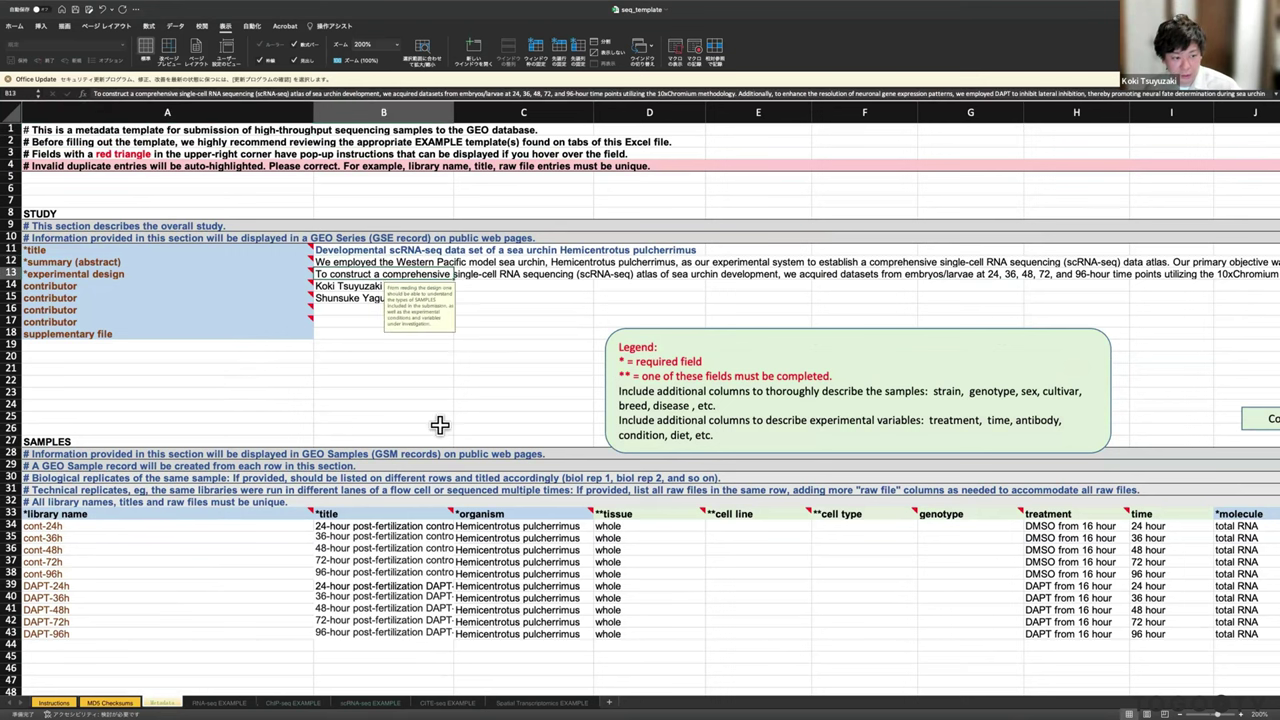
key("Down")
key("Down")
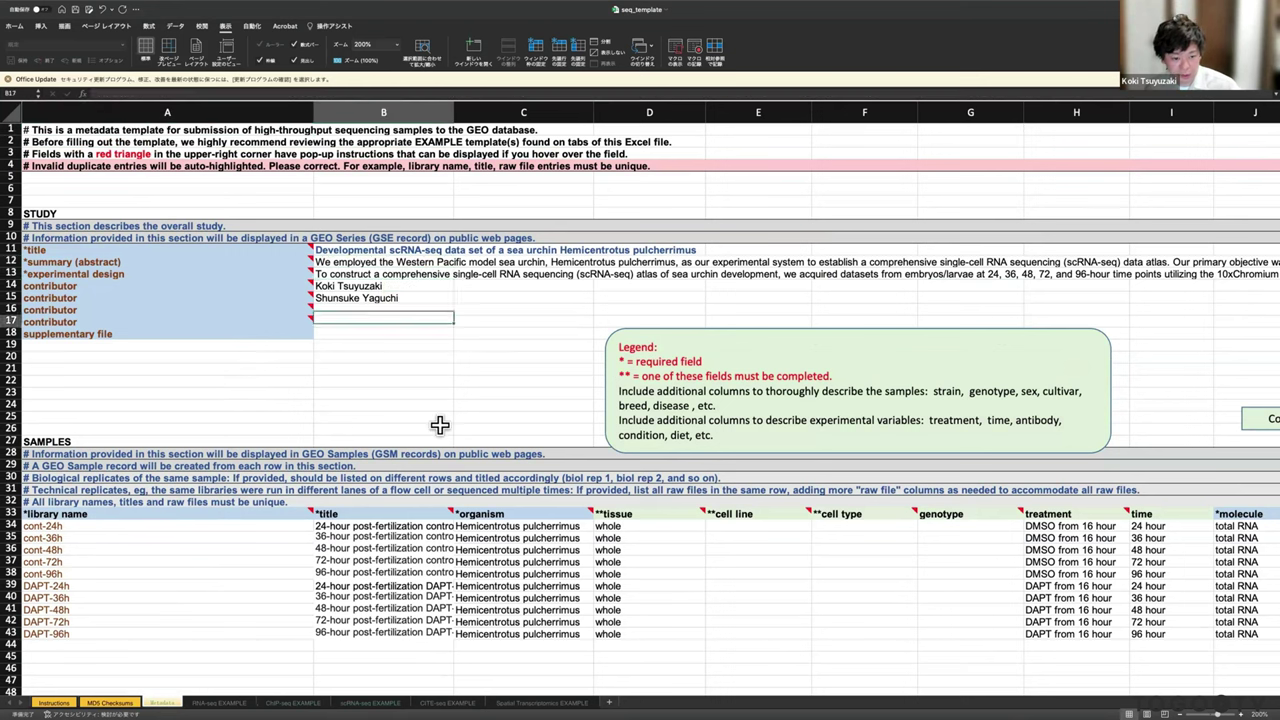
- Examine the library names in the SAMPLES section, from the control samples through the first DAPT sample
scroll(440, 425, "down", 3)
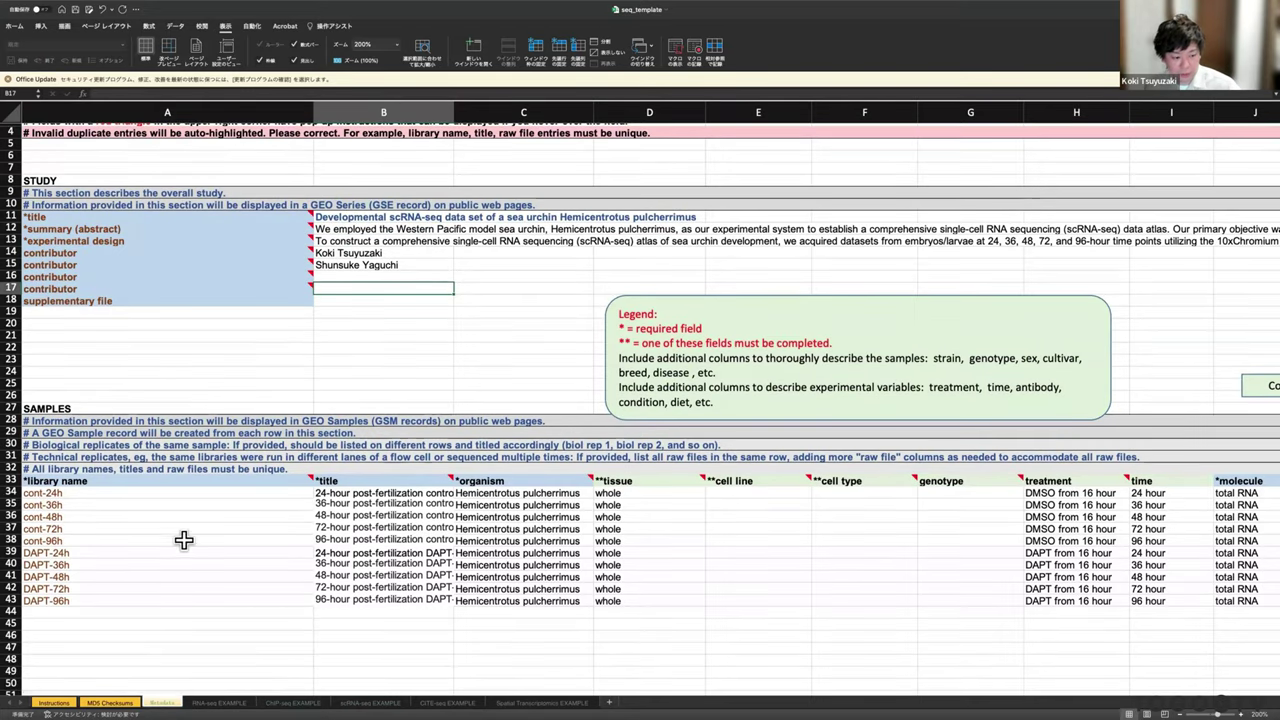
left_click(113, 504)
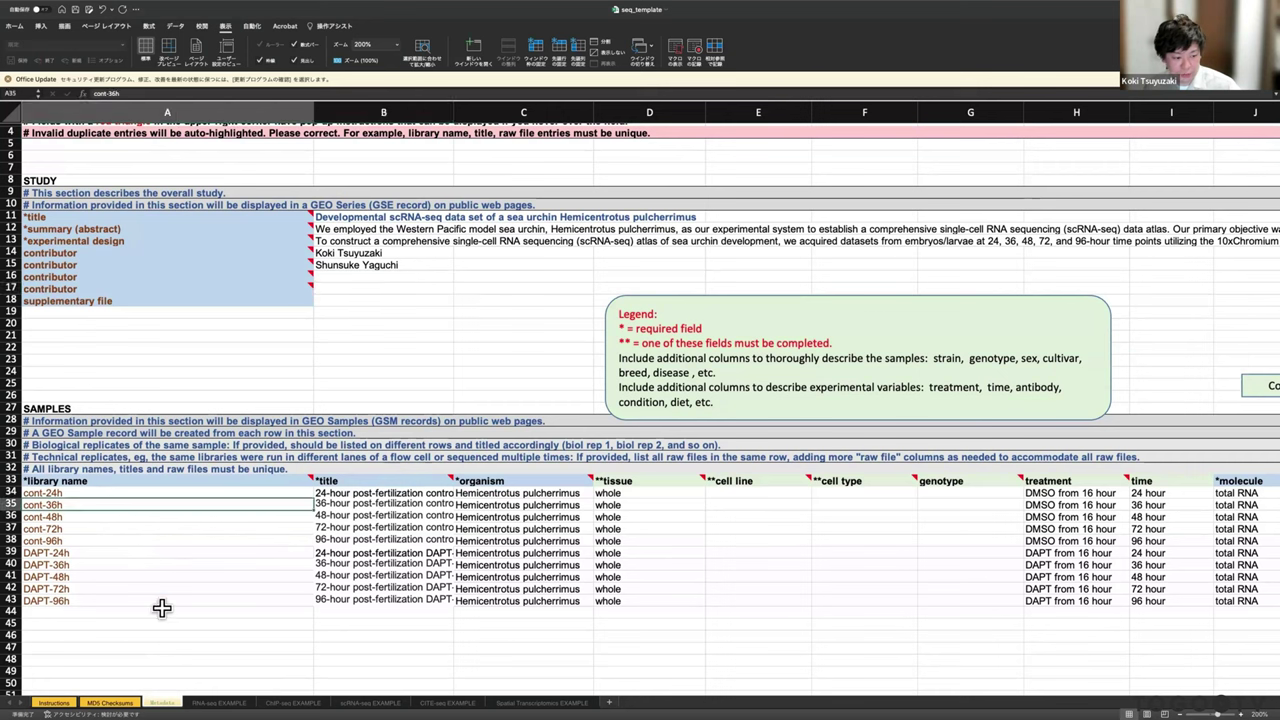
key("Down")
key("Down")
key("Down")
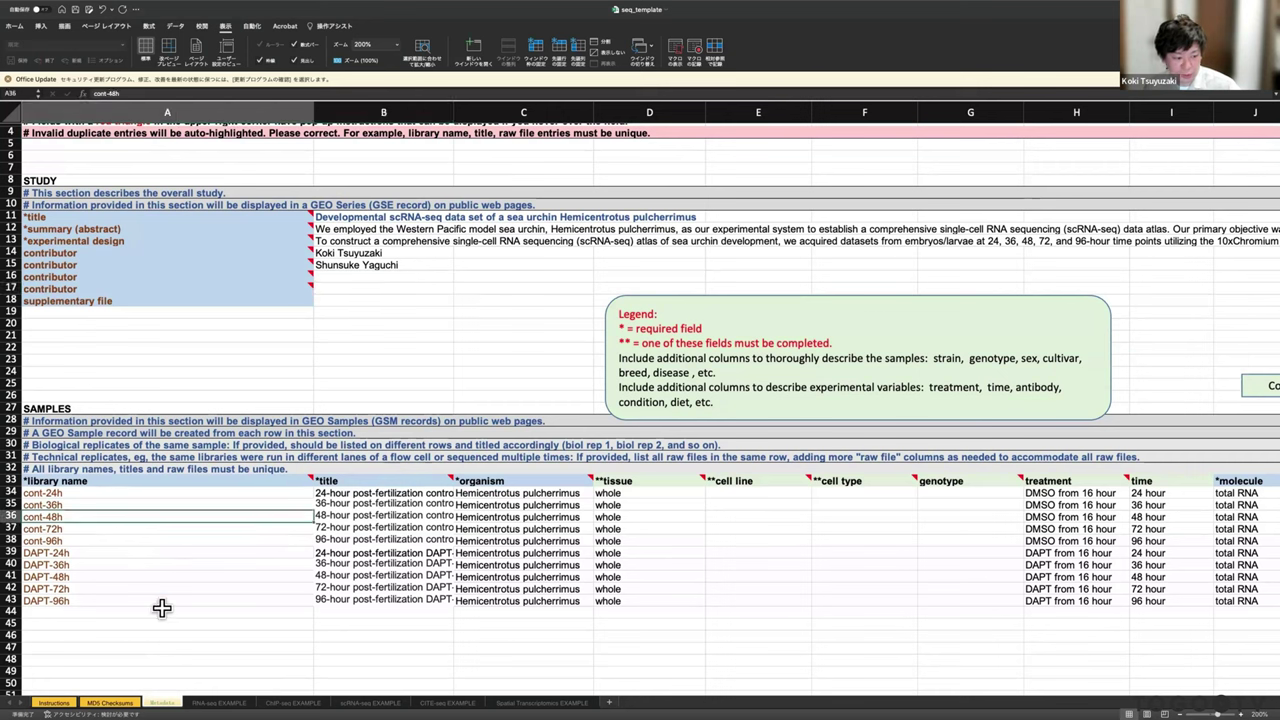
key("Up")
key("Up")
key("Up")
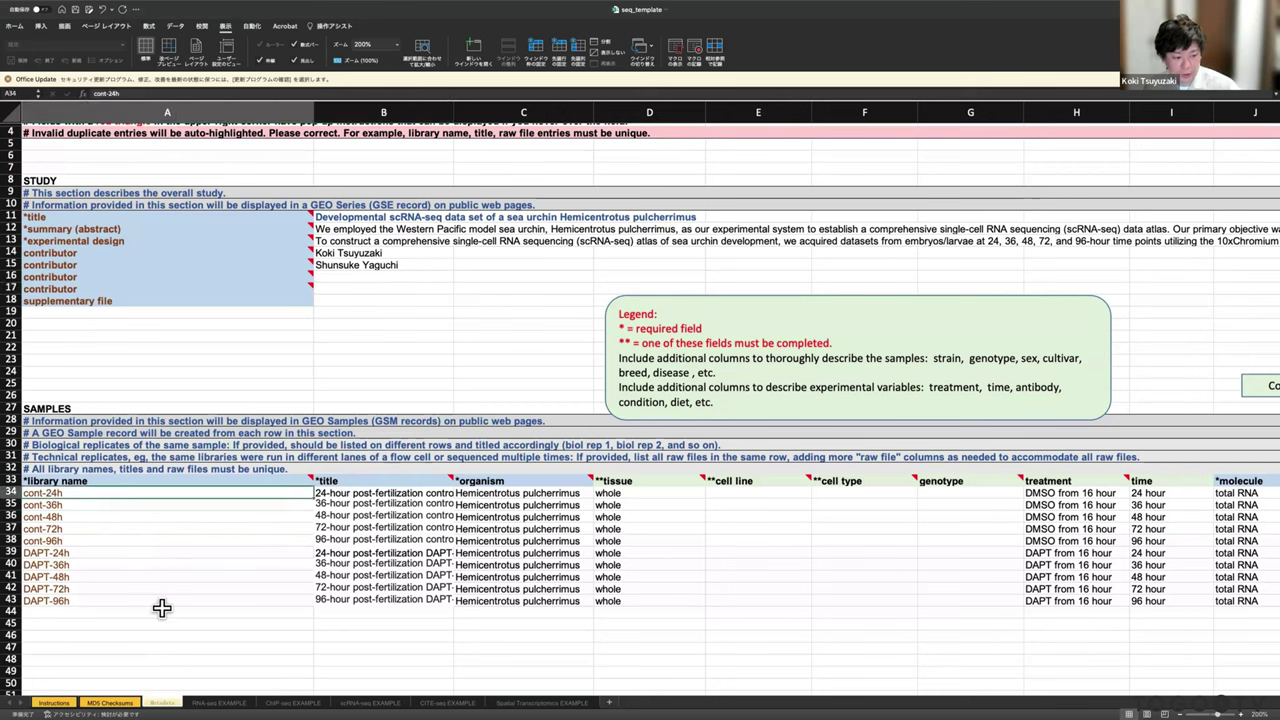
key("Down")
key("Down")
key("Down")
key("Up")
key("Up")
key("Up")
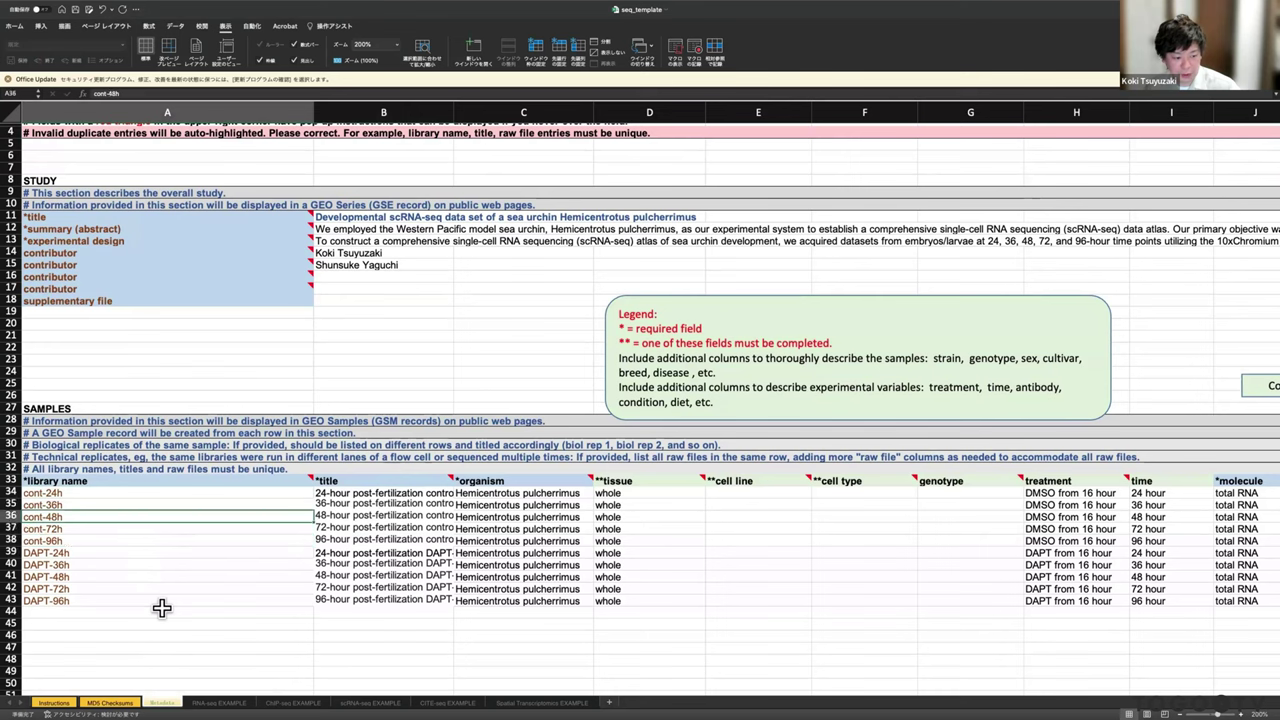
key("Up")
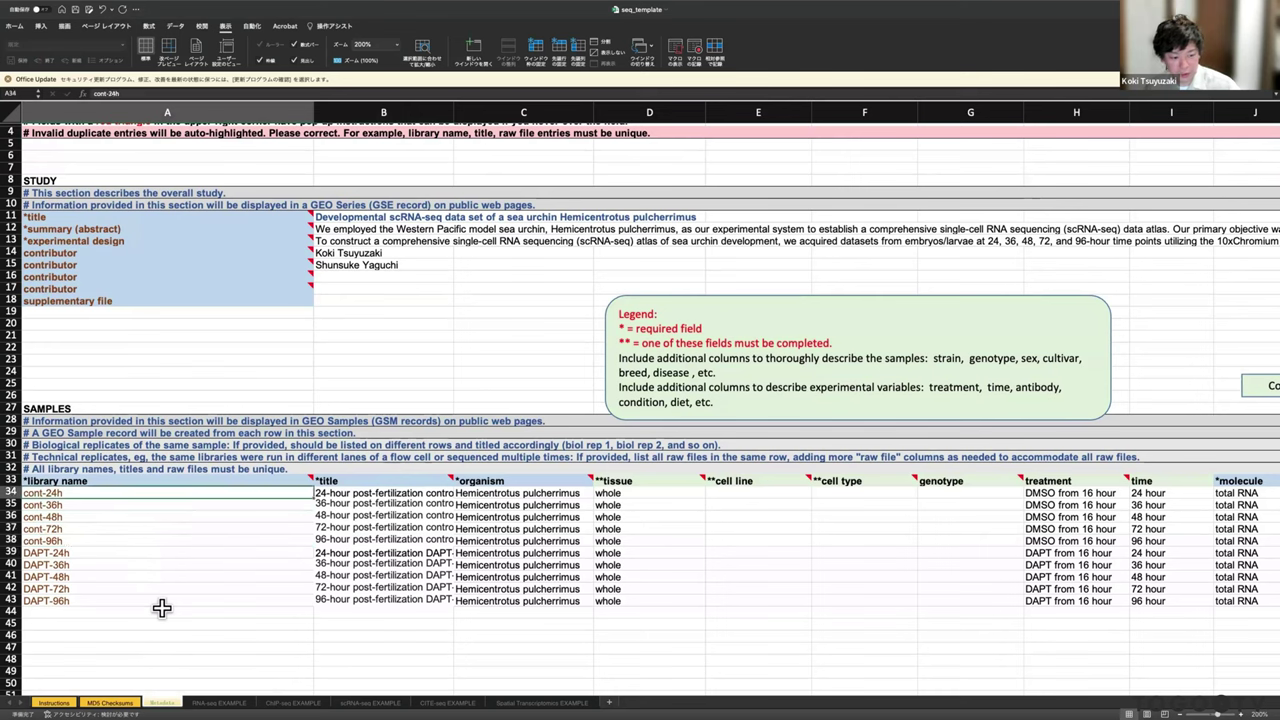
key("Down")
key("Down")
key("Down")
key("Down")
key("Down")
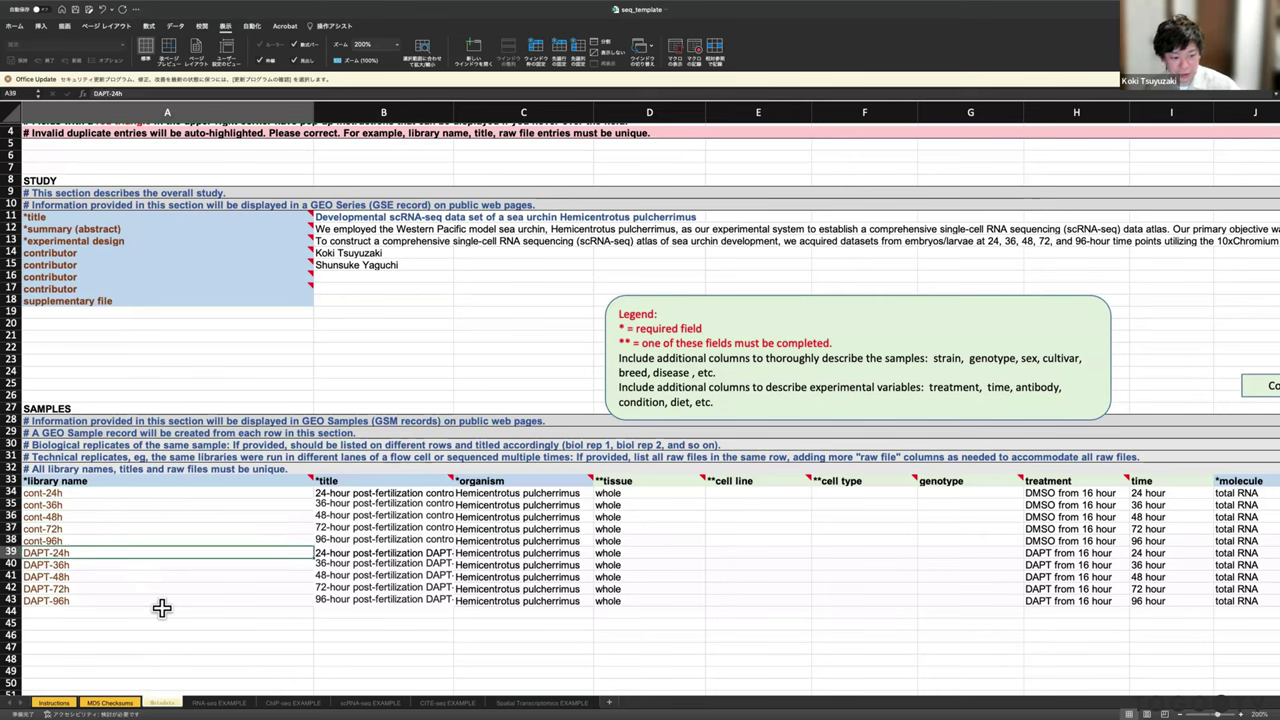
- Review the title, organism and tissue entries of the samples, starting from the DAPT-24h row
key("Right")
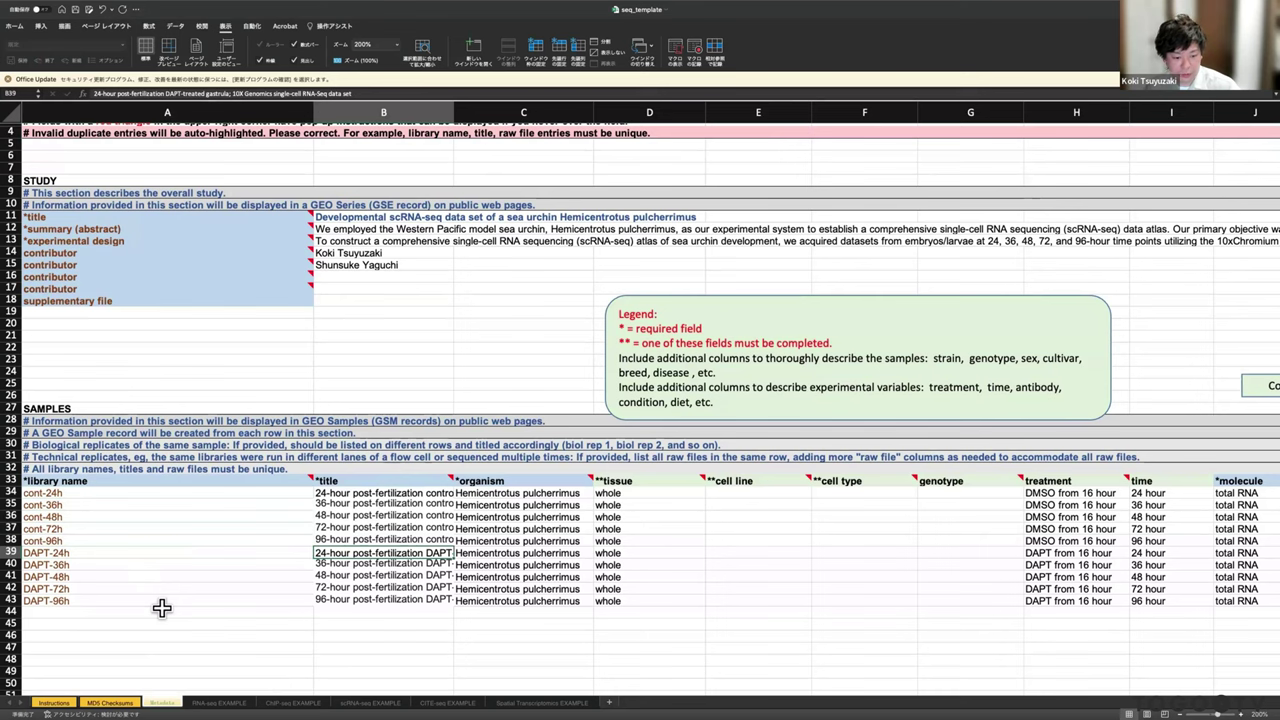
key("Right")
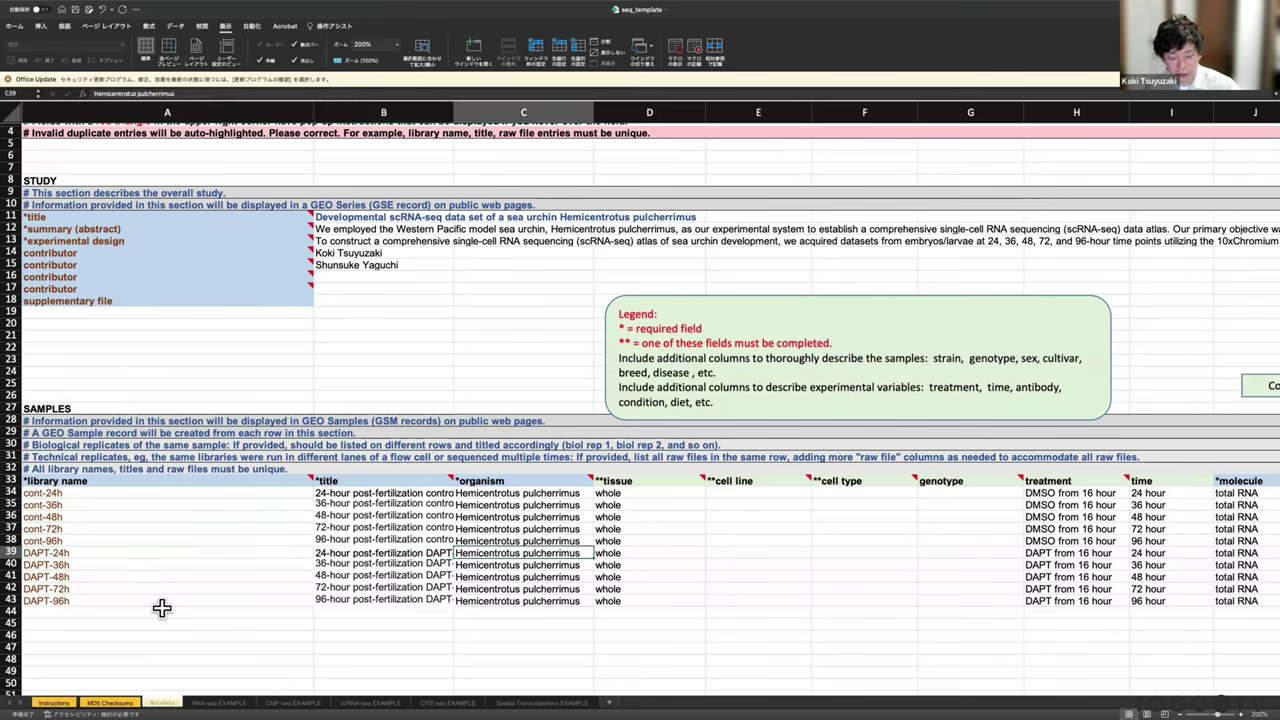
key("Right")
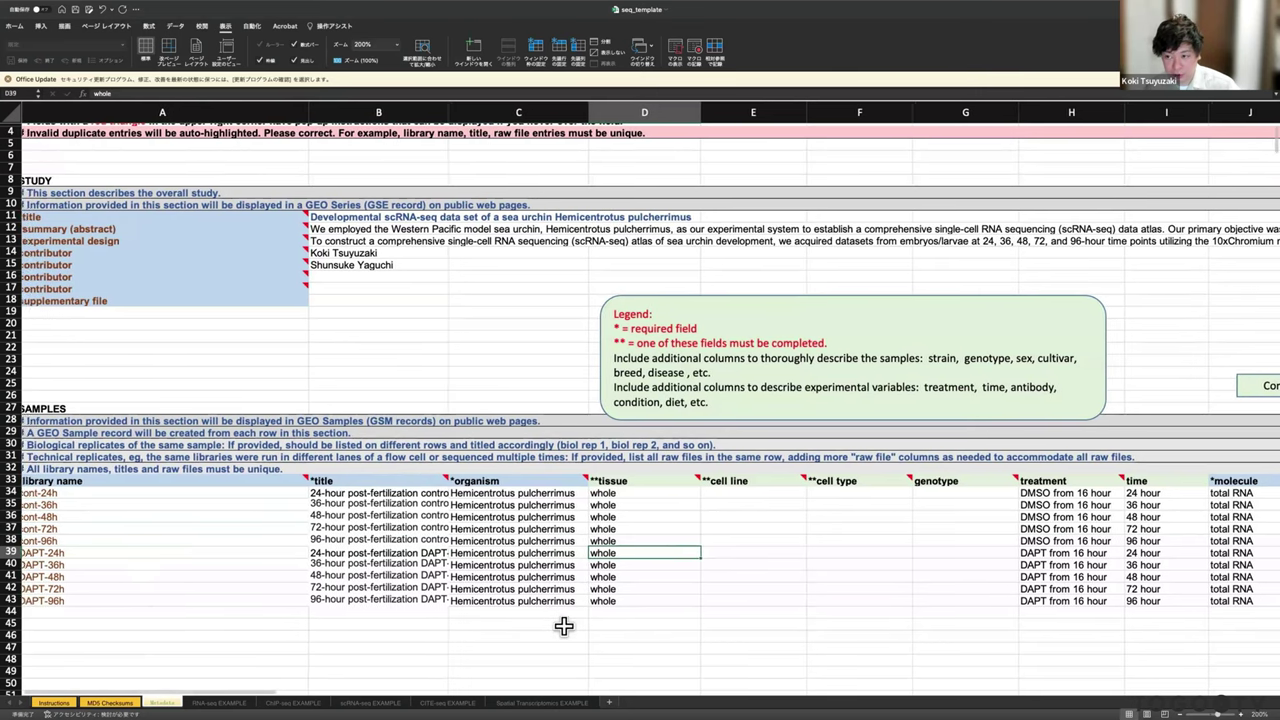
scroll(565, 626, "right", 2)
scroll(564, 626, "right", 3)
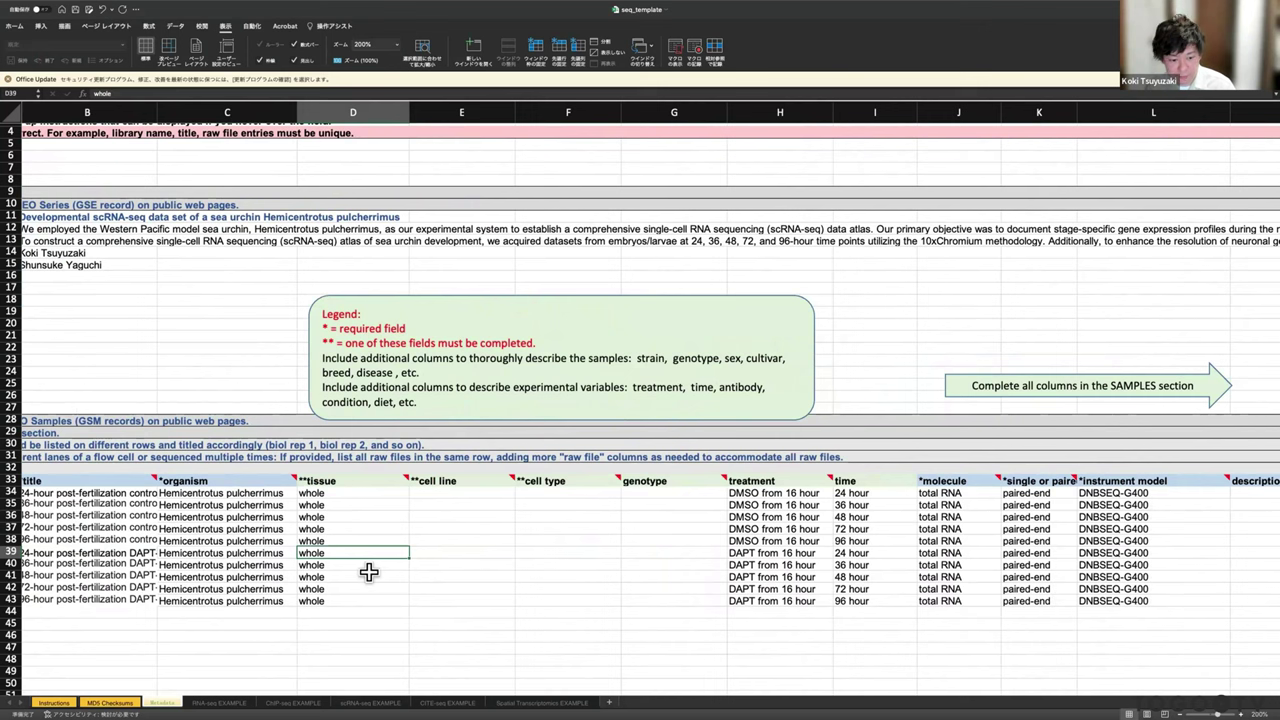
key("Up")
key("Up")
key("Up")
key("Up")
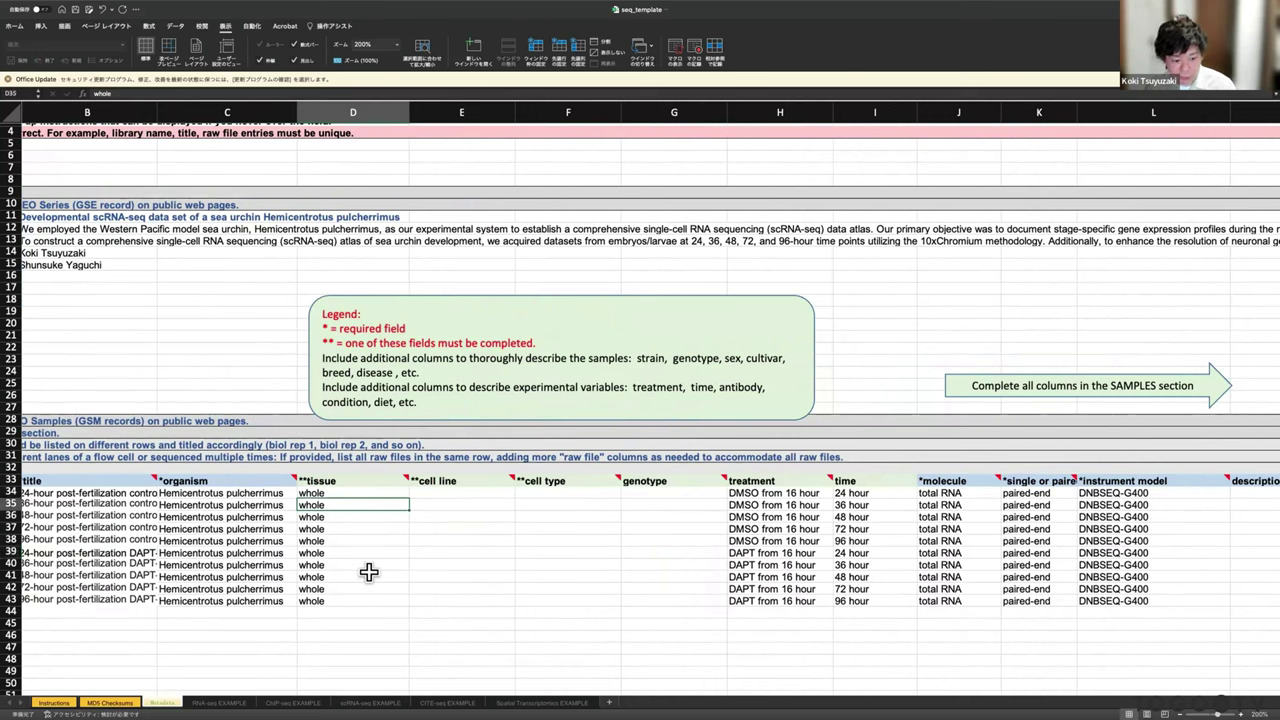
key("Left")
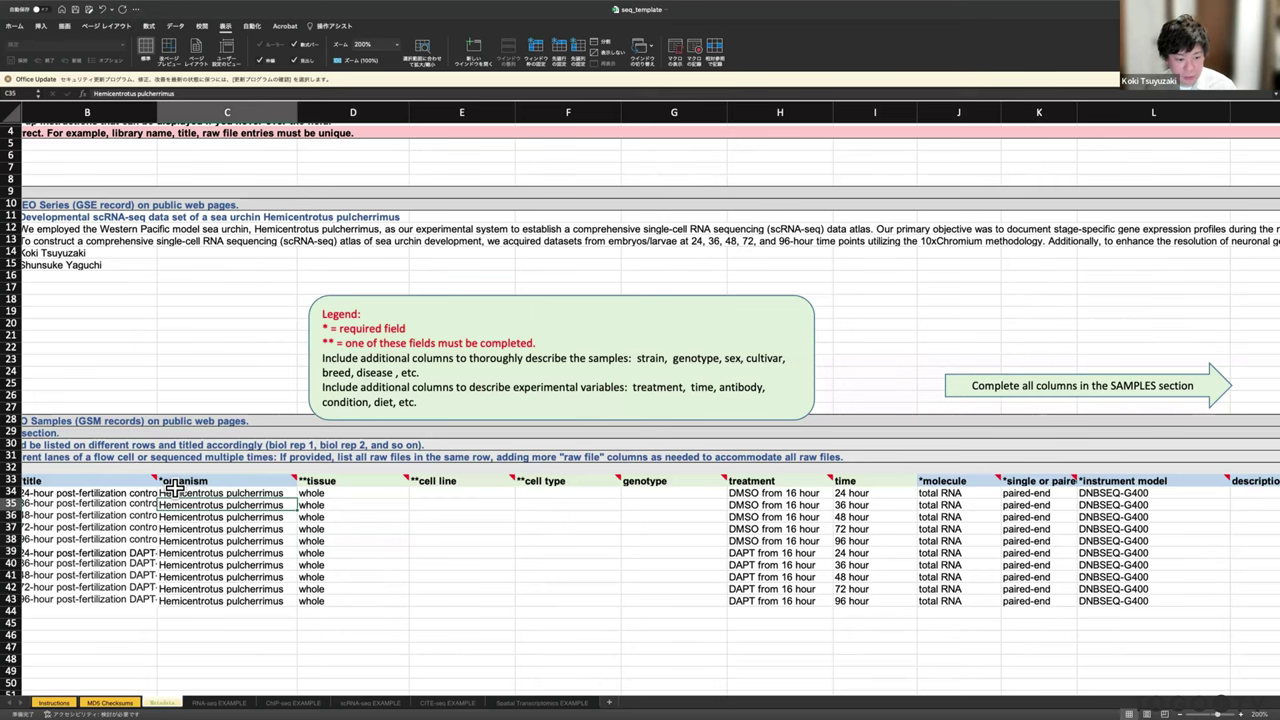
scroll(175, 488, "left", 2)
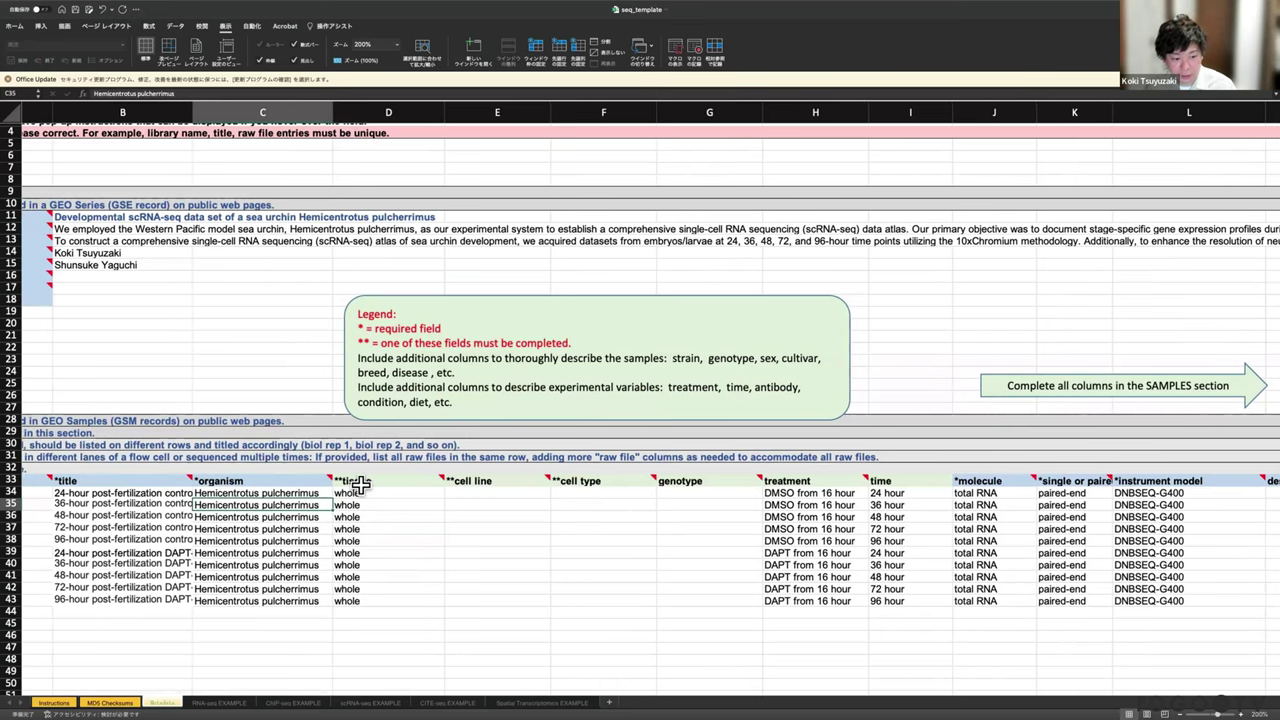
mouse_move(360, 484)
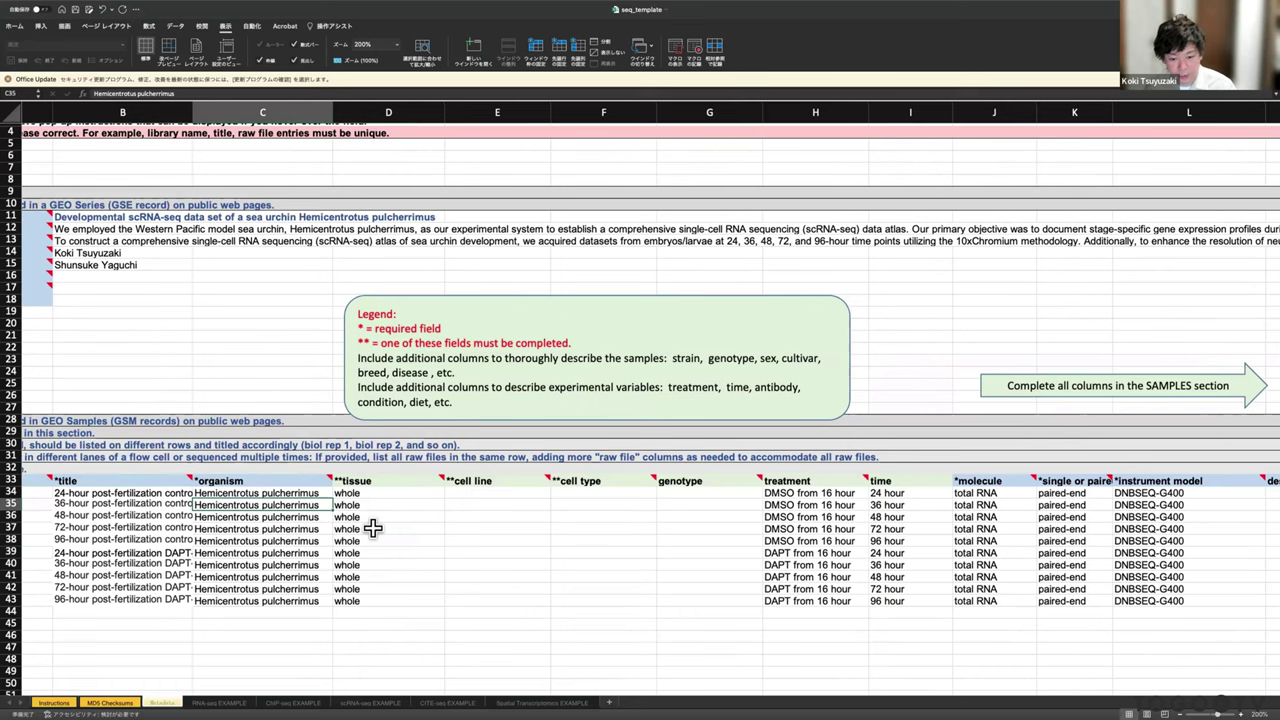
- Check the tissue, cell line and cell type columns, of which at least one must be completed
left_click(383, 528)
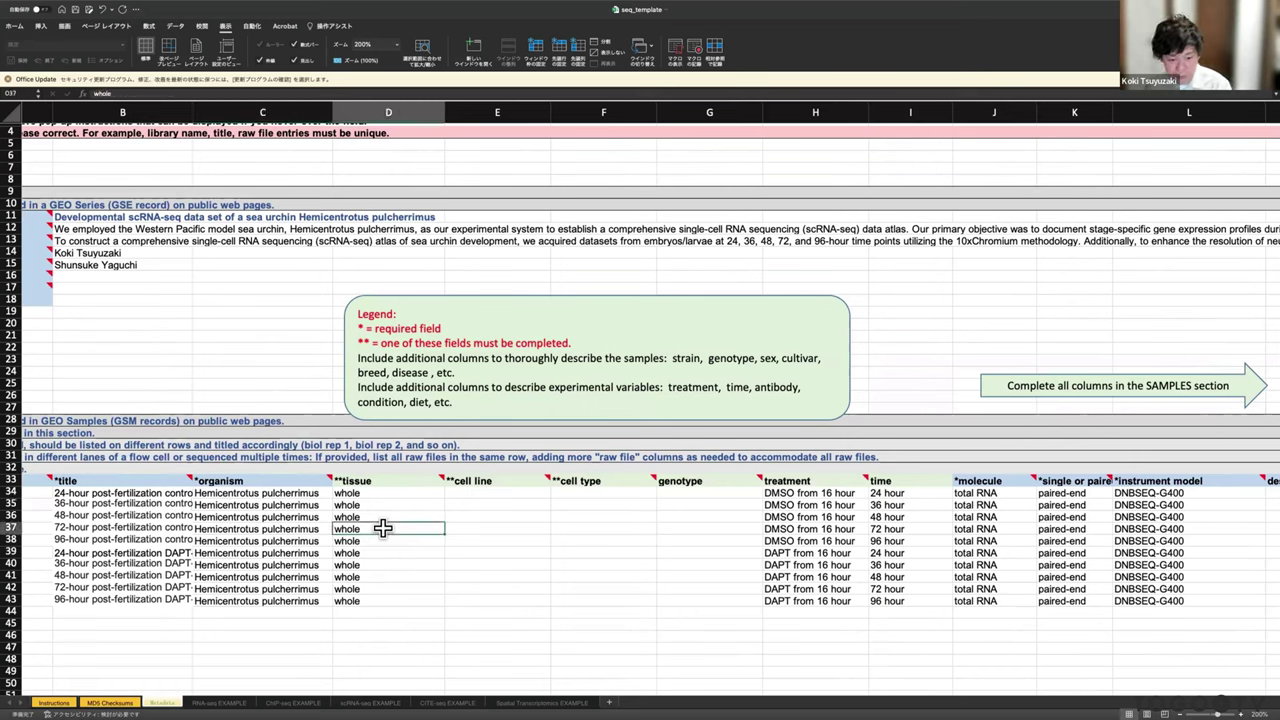
key("Up")
key("Right")
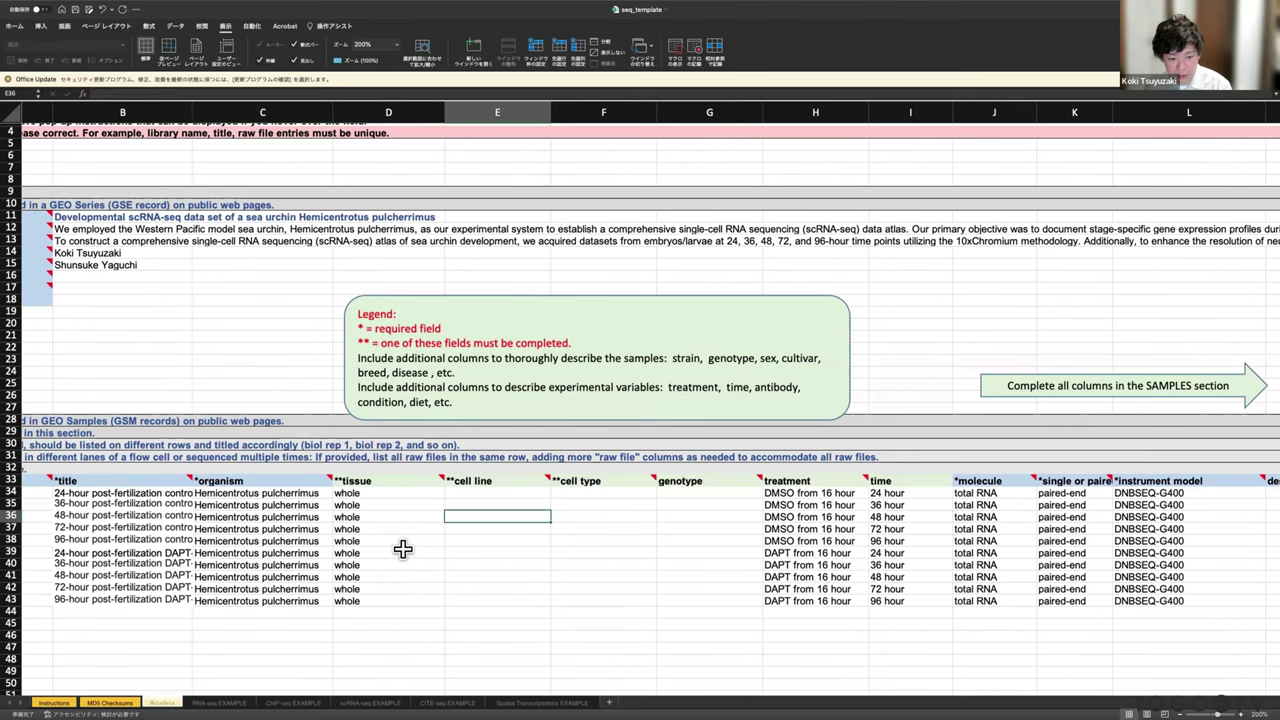
key("Right")
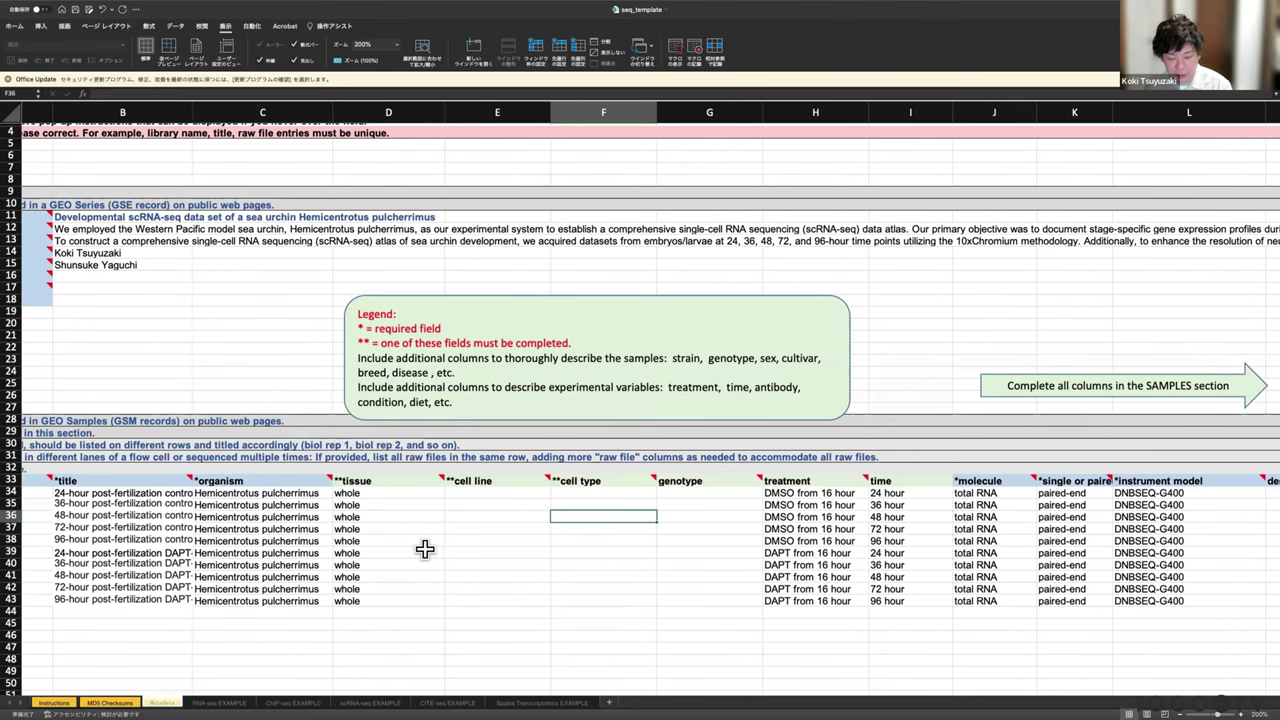
scroll(425, 548, "right", 5)
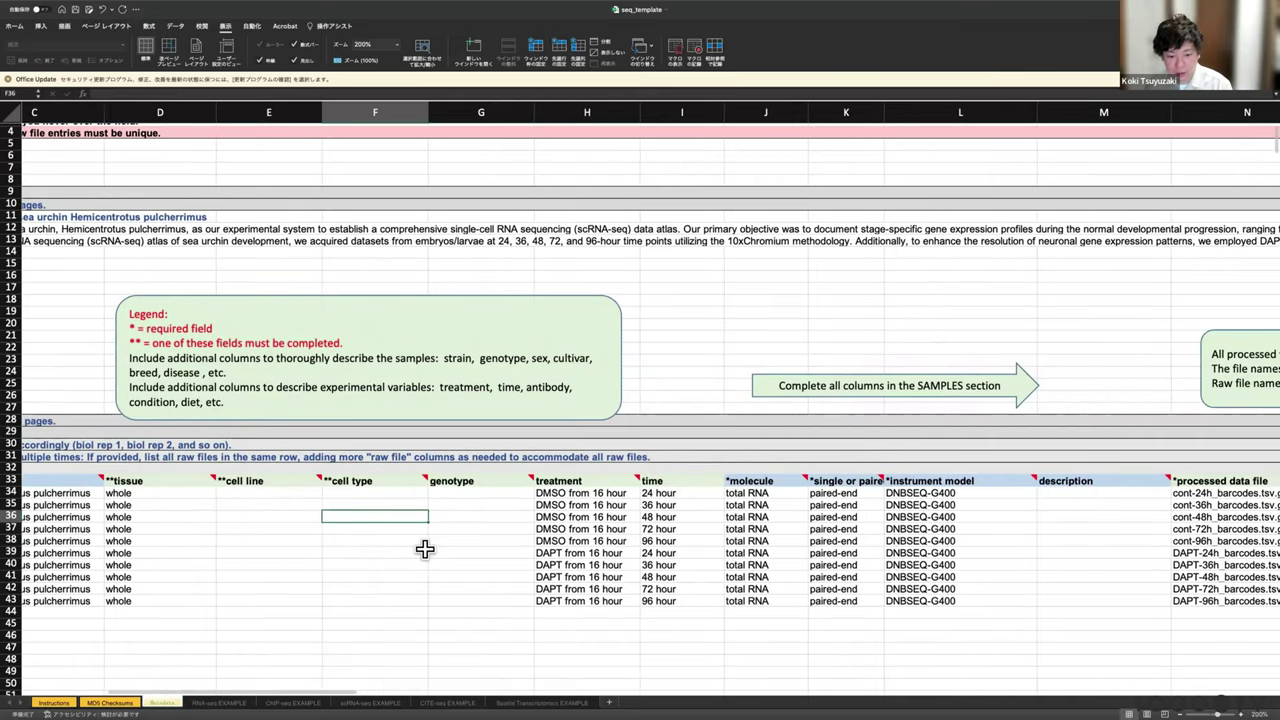
scroll(425, 548, "right", 2)
- Examine the treatment and time columns for the control samples in the SAMPLES section
key("Right")
key("Right")
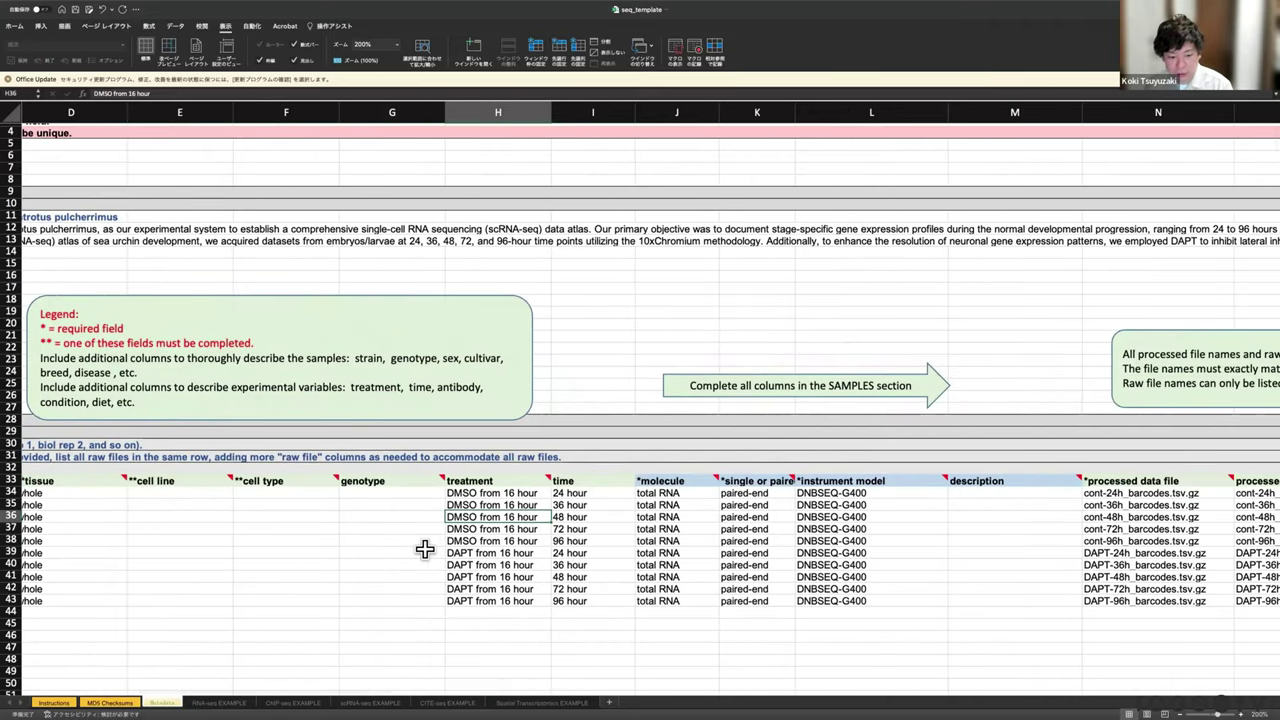
key("Up")
key("Up")
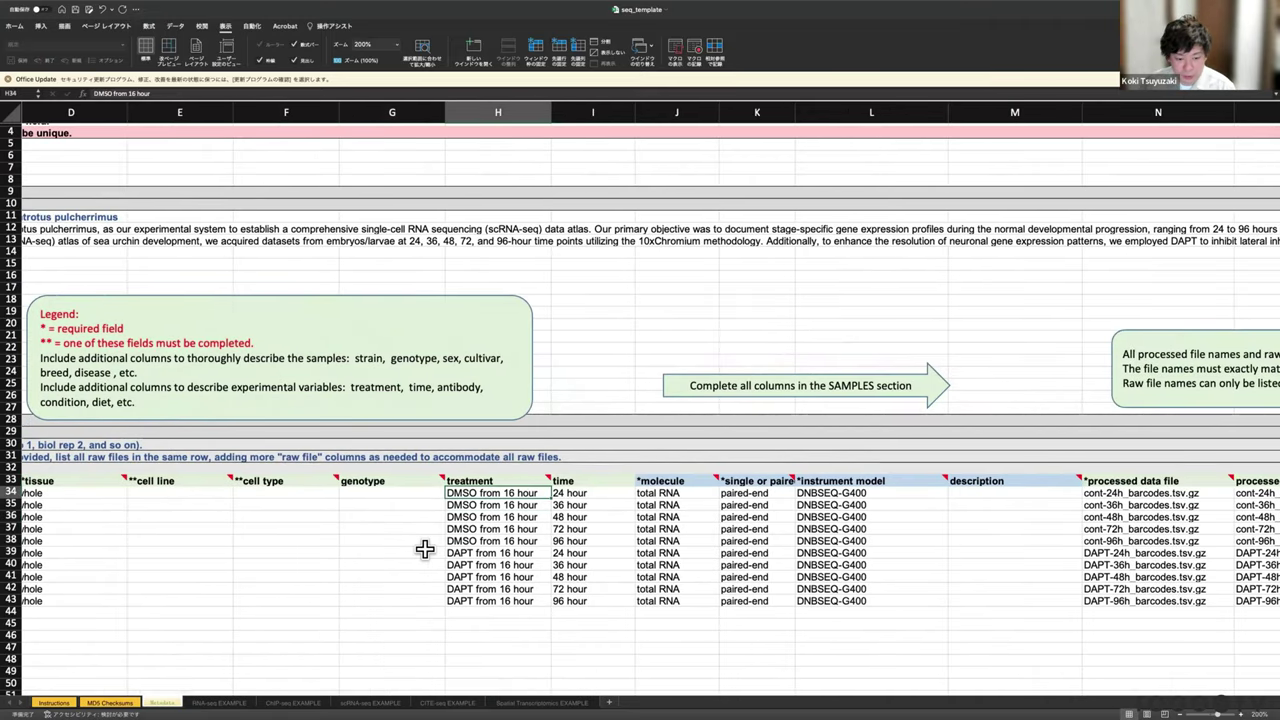
key("Down")
key("Down")
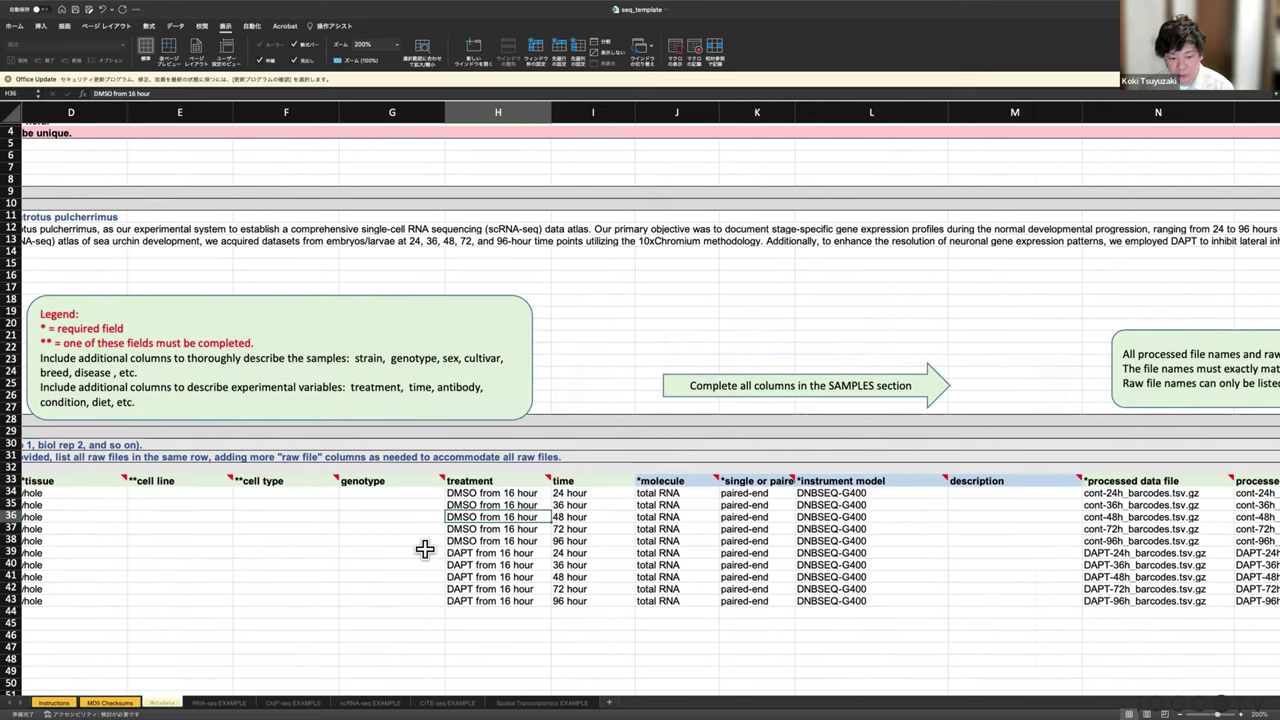
key("Right")
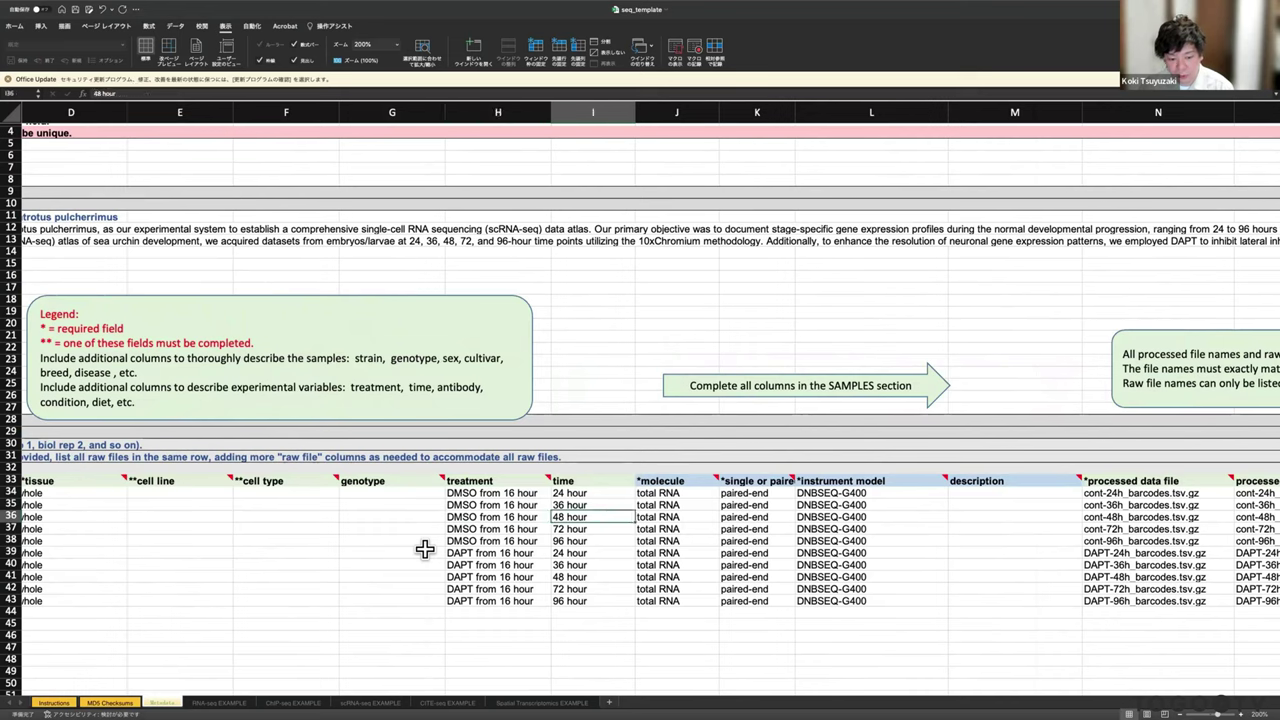
key("Up")
key("Up")
key("Up")
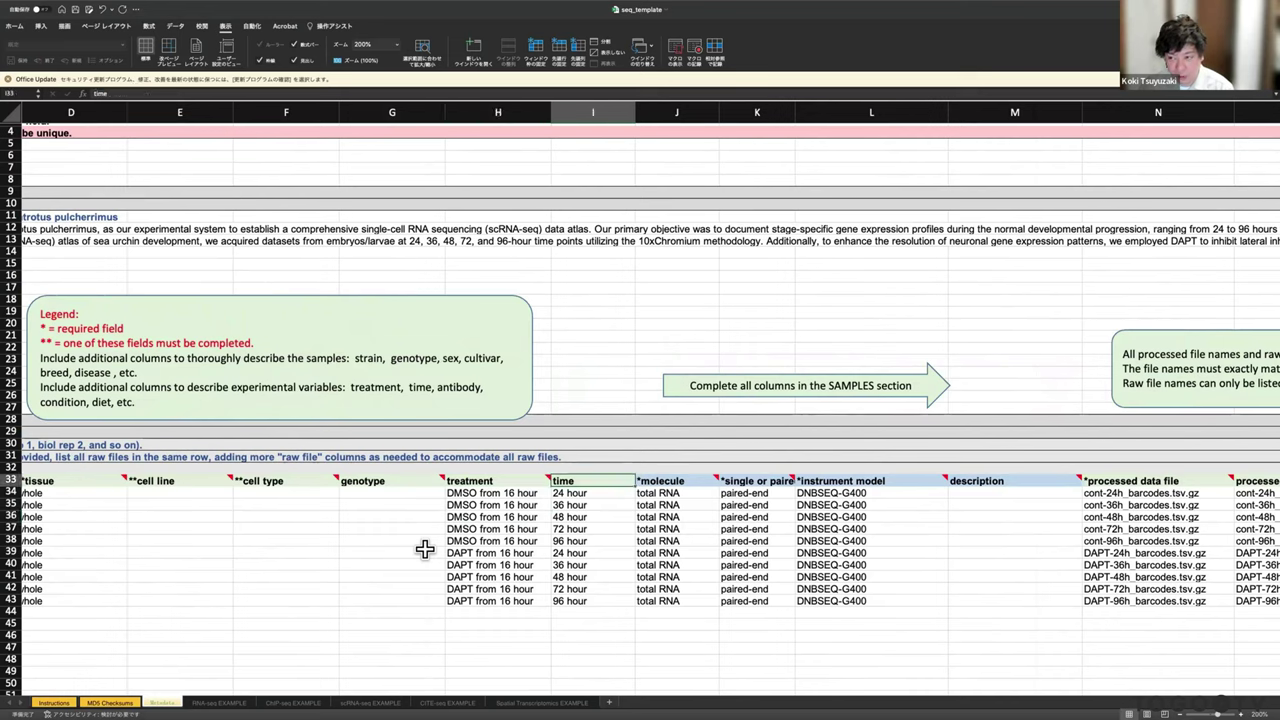
key("Down")
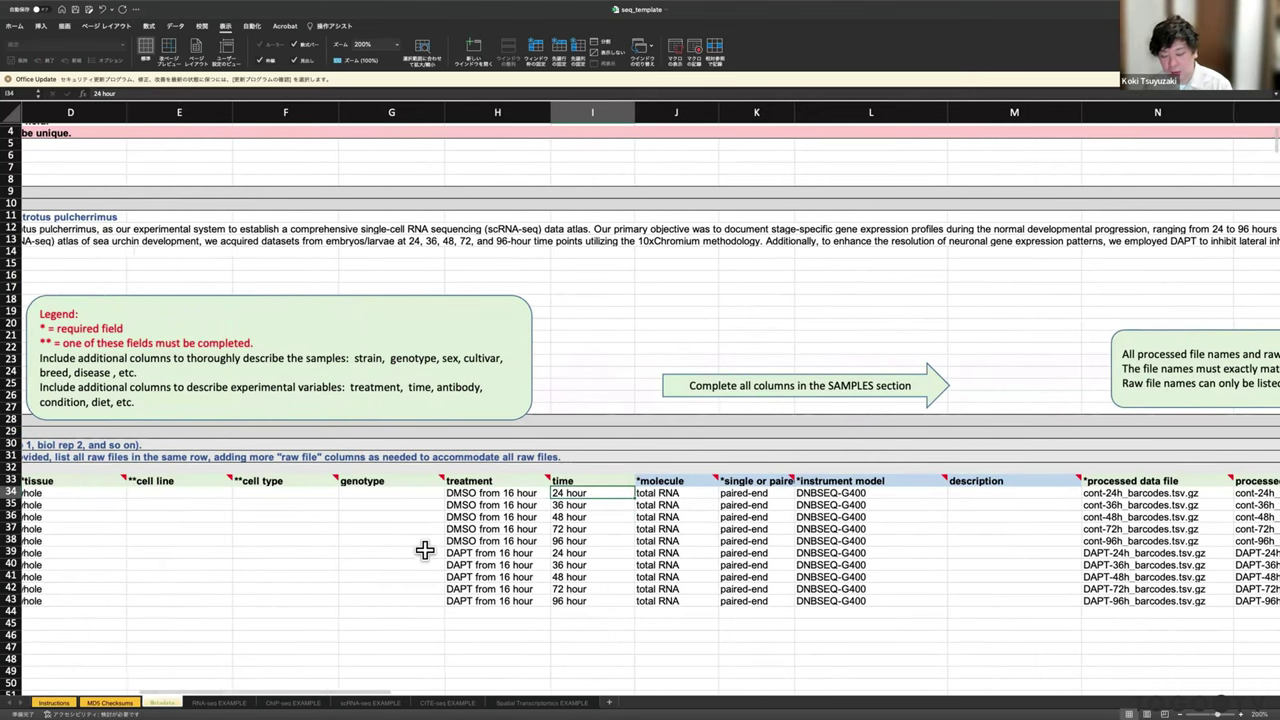
- Open the list of allowed molecule values for the cont-24h sample
scroll(425, 548, "right", 2)
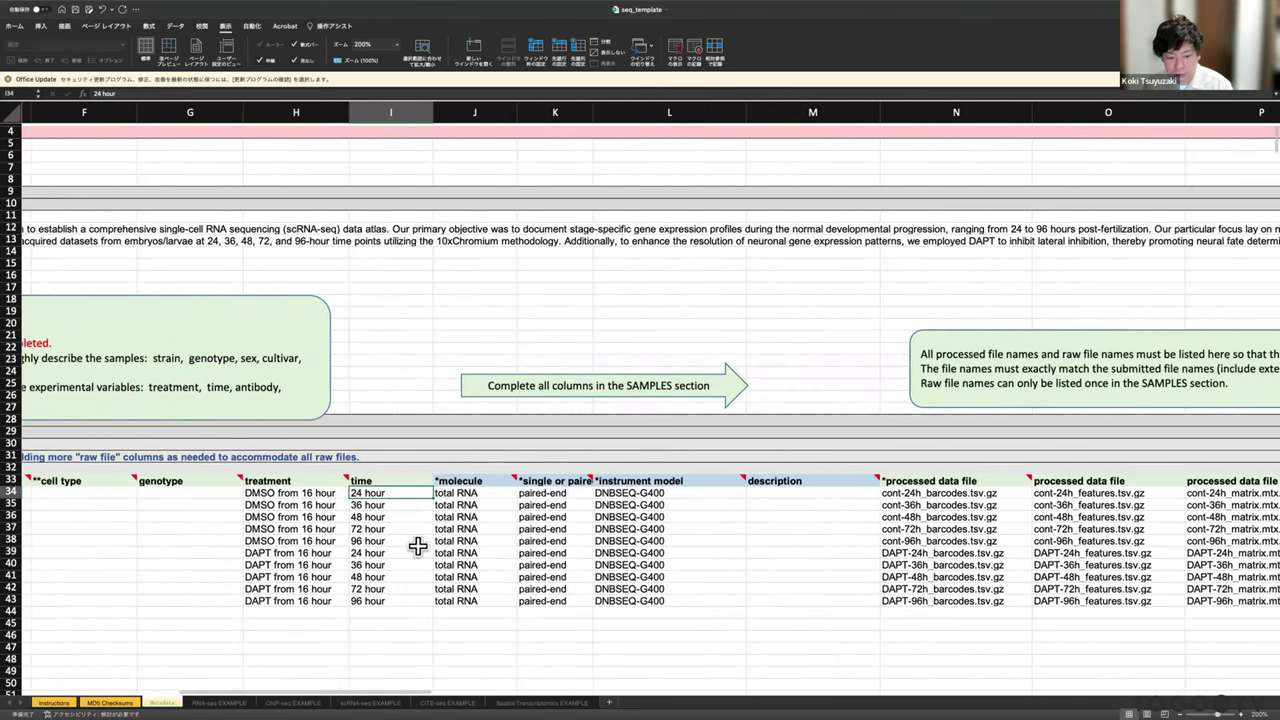
key("Right")
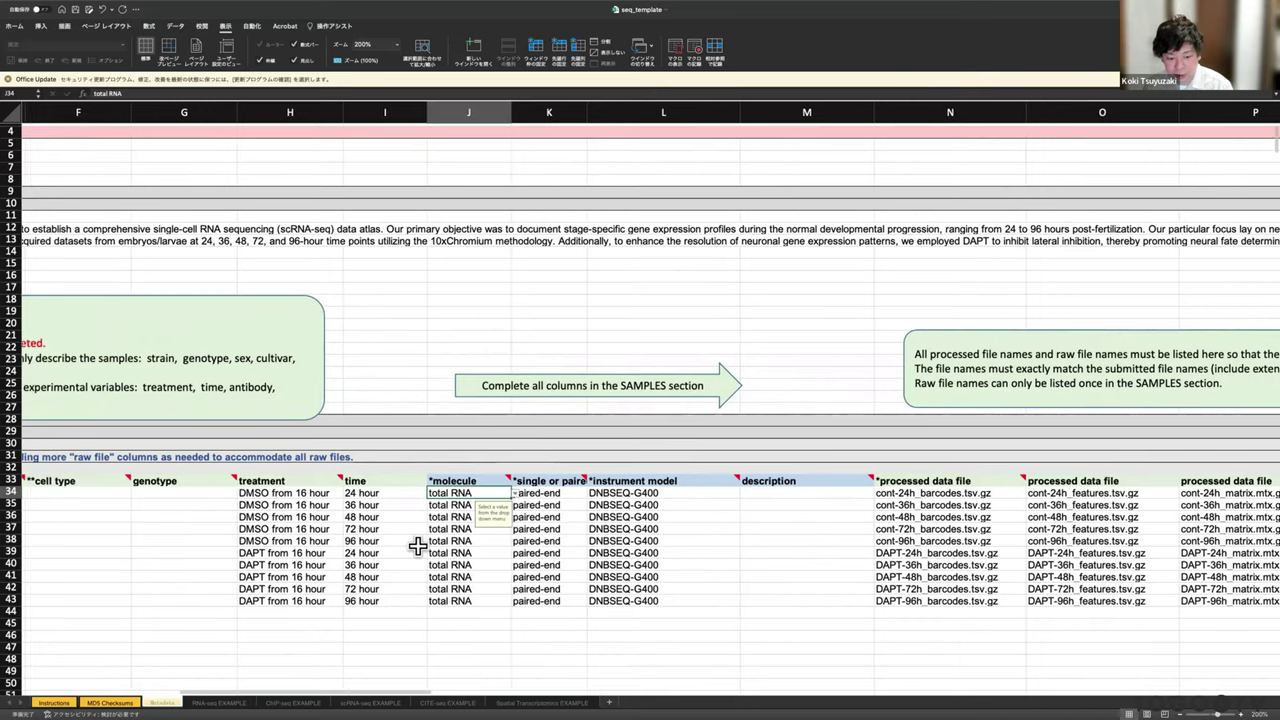
scroll(418, 545, "right", 2)
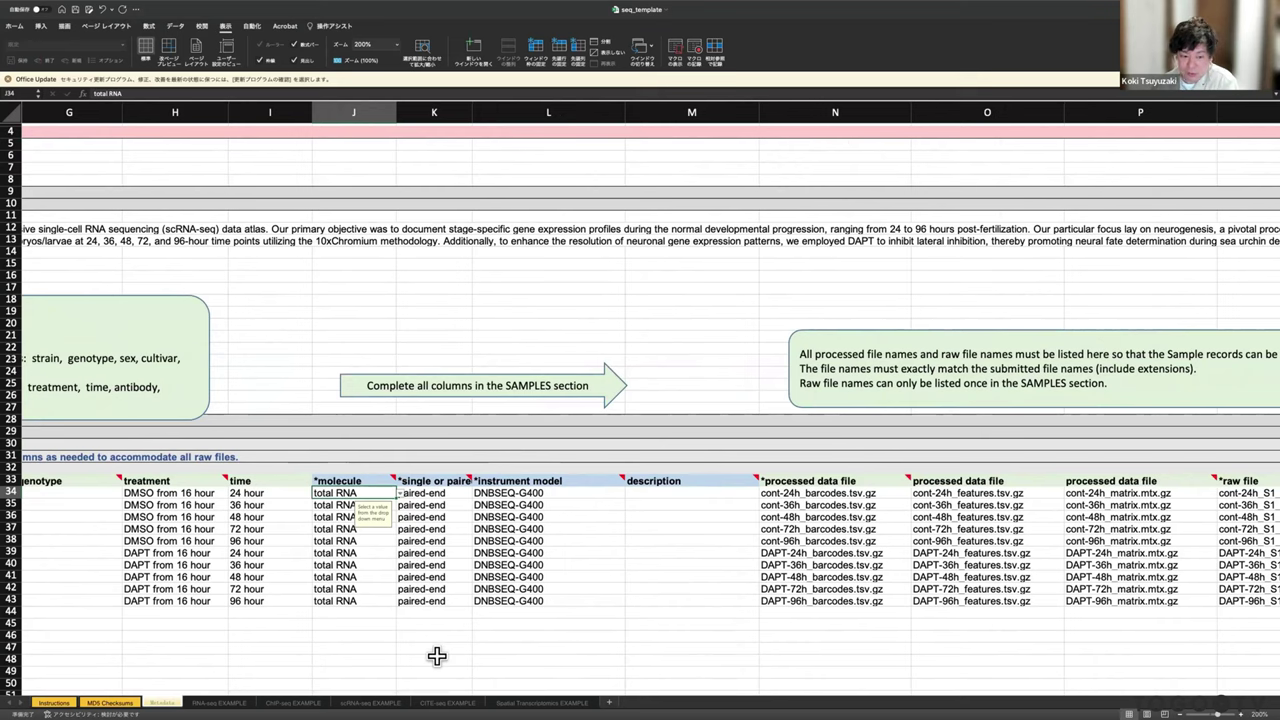
left_click(400, 494)
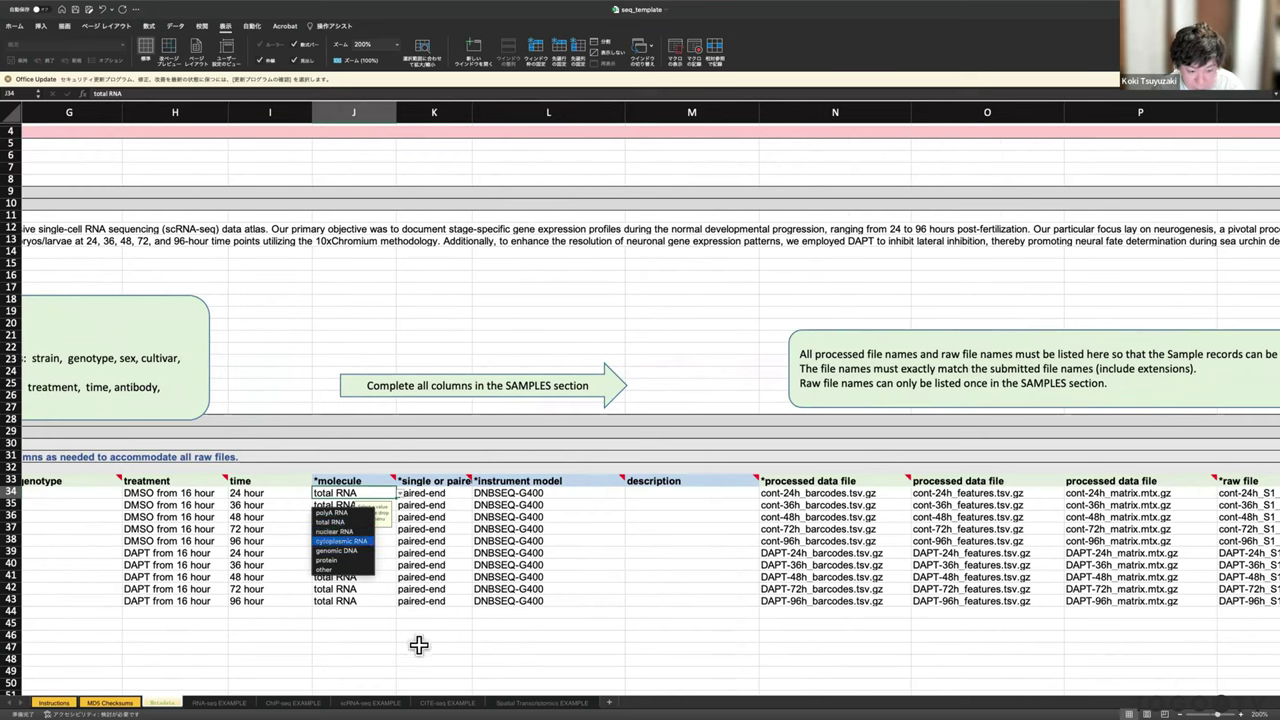
- Close the molecule list and check the single or paired-end, instrument model and description fields of the cont-24h sample
key("Escape")
key("Right")
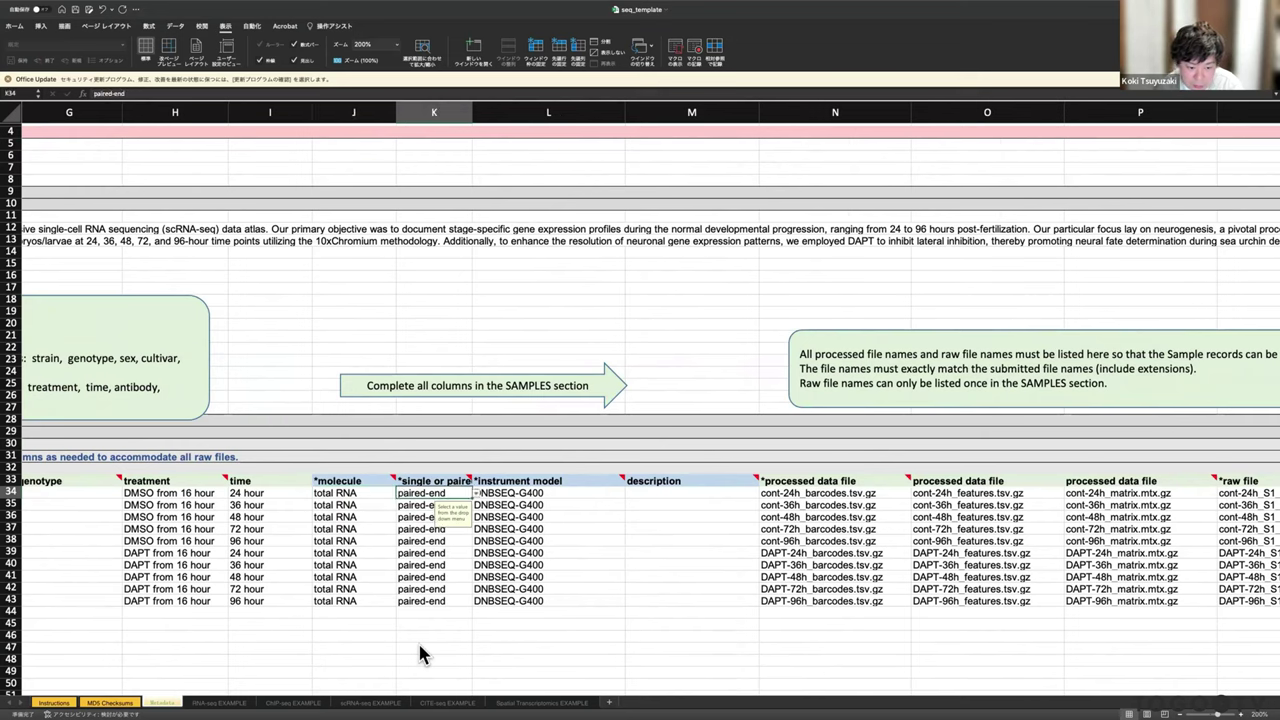
key("Right")
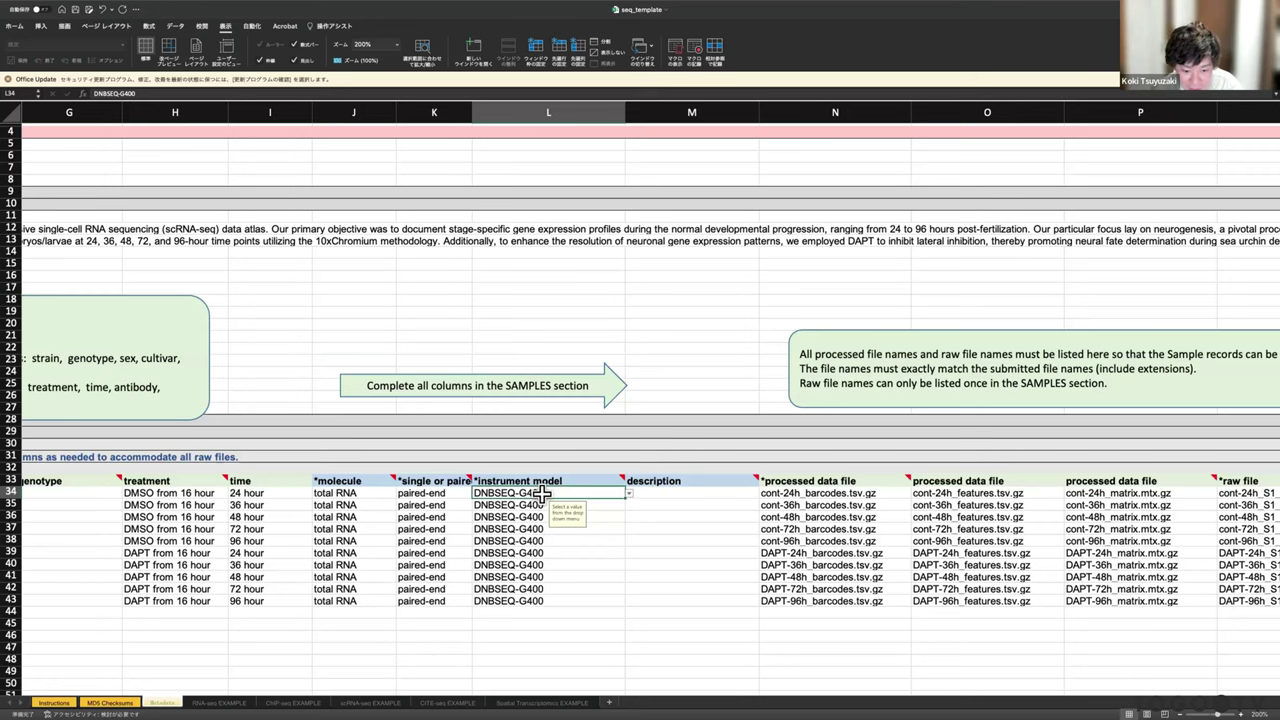
key("Right")
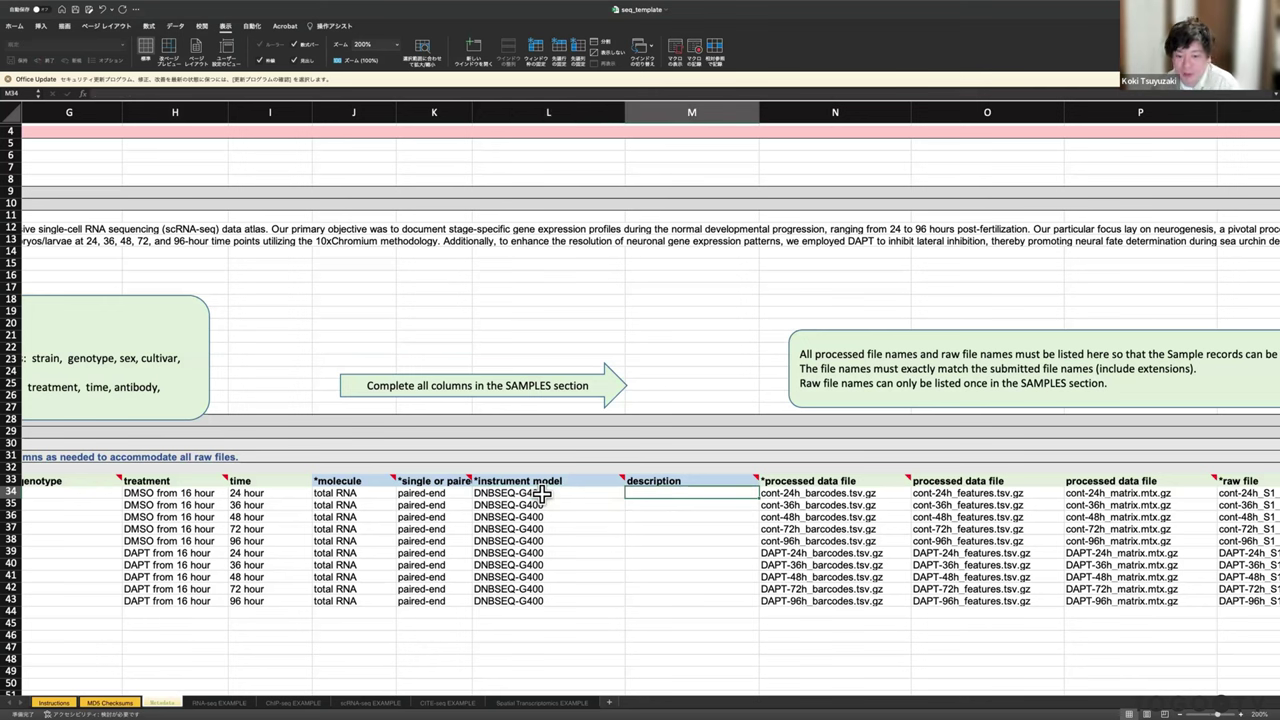
- Review the cont-24h sample's processed data file entries for barcodes, features and matrix in the SAMPLES section
scroll(672, 567, "right", 2)
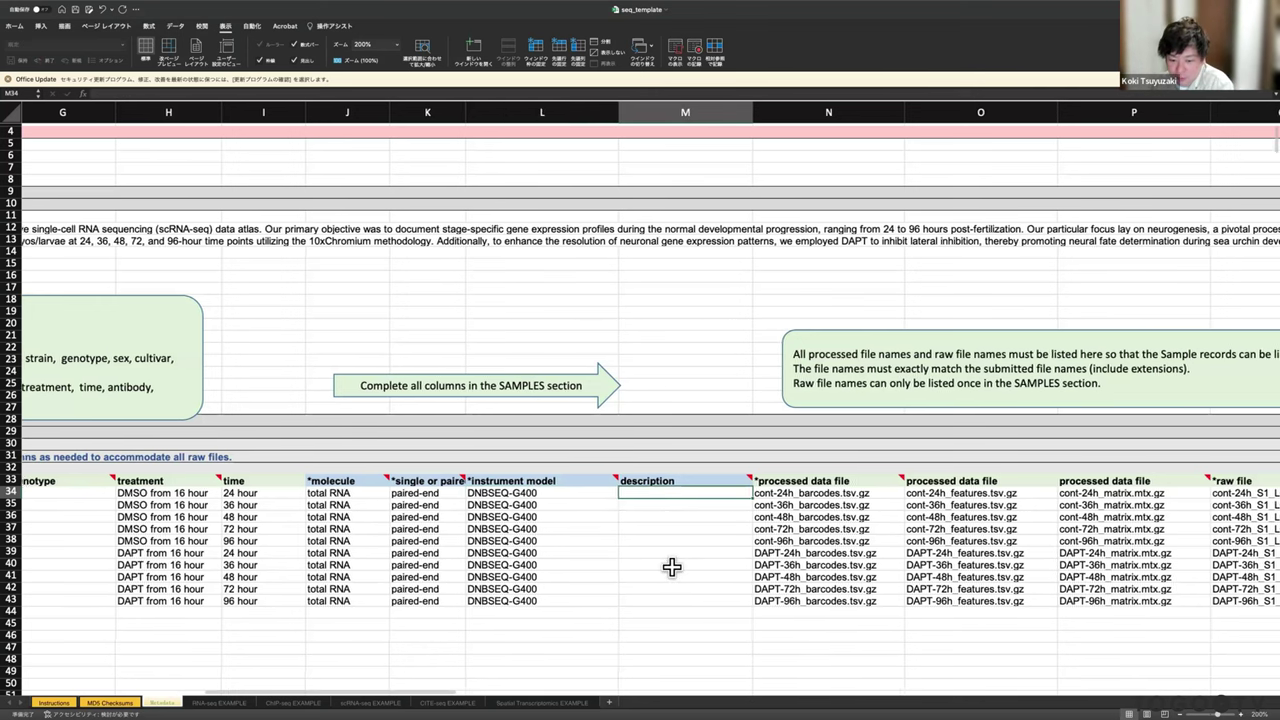
scroll(672, 567, "right", 5)
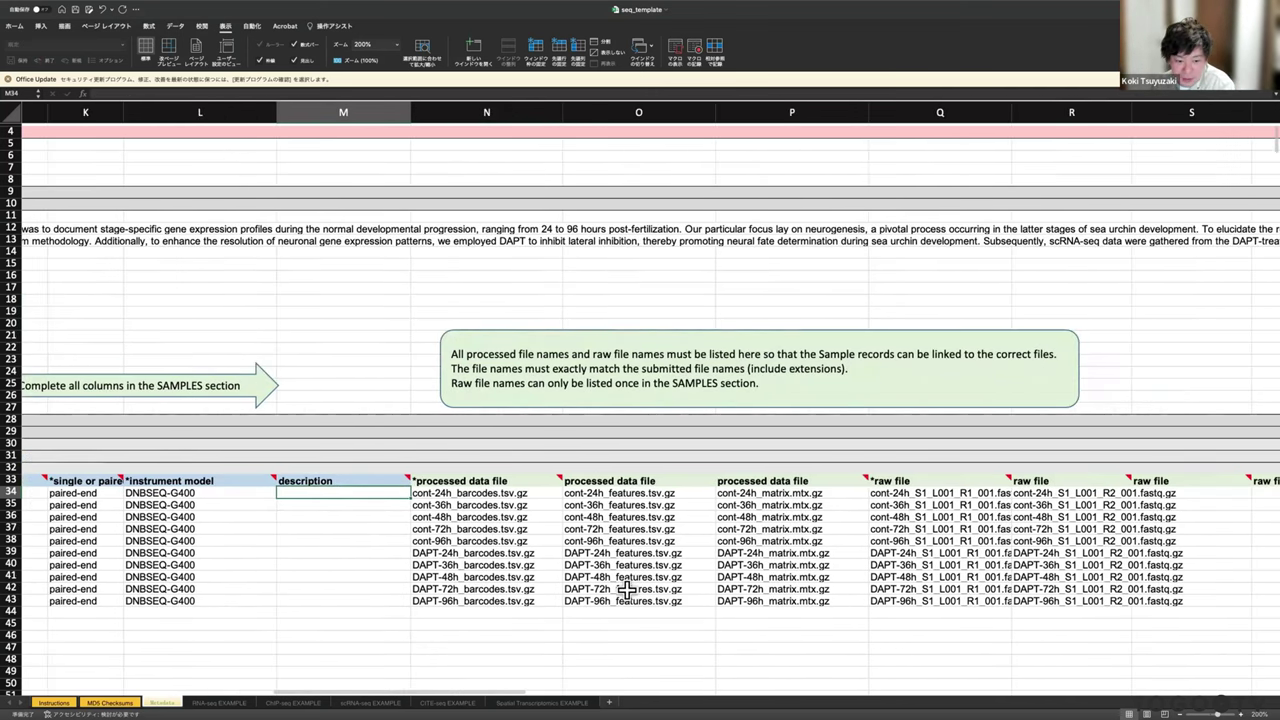
key("Right")
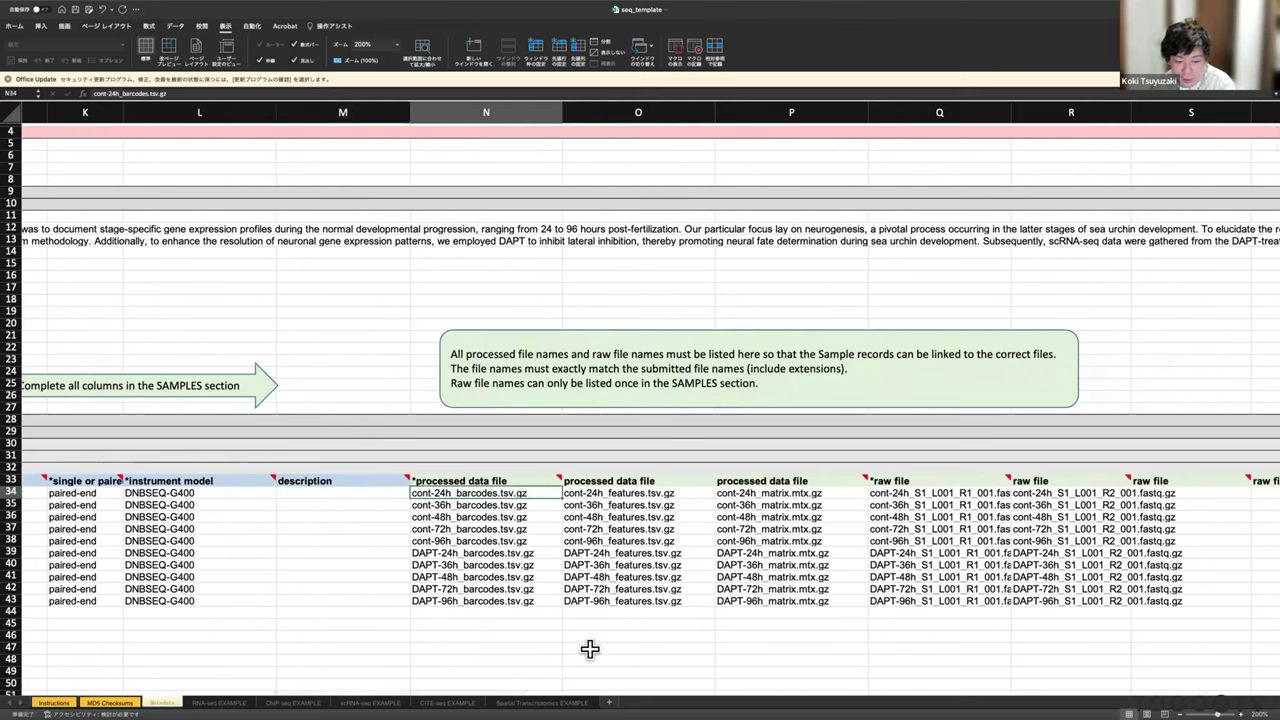
key("Right")
key("Right")
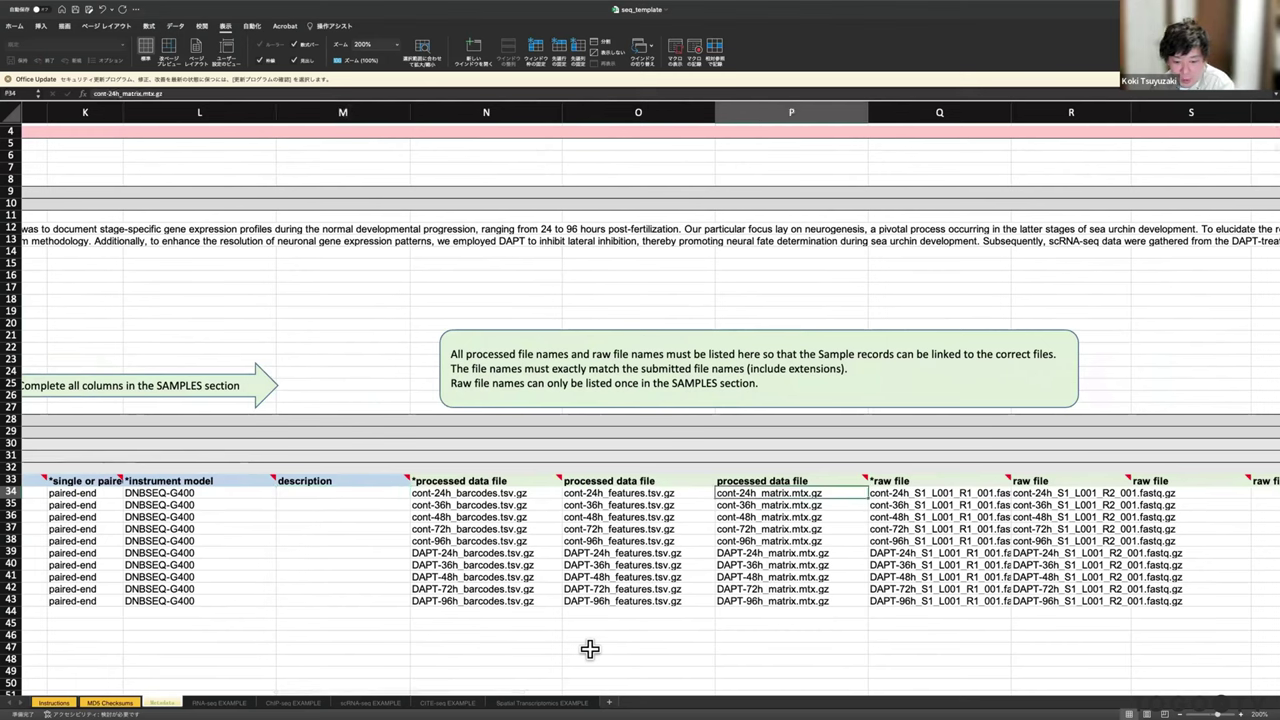
key("Left")
key("Left")
key("Right")
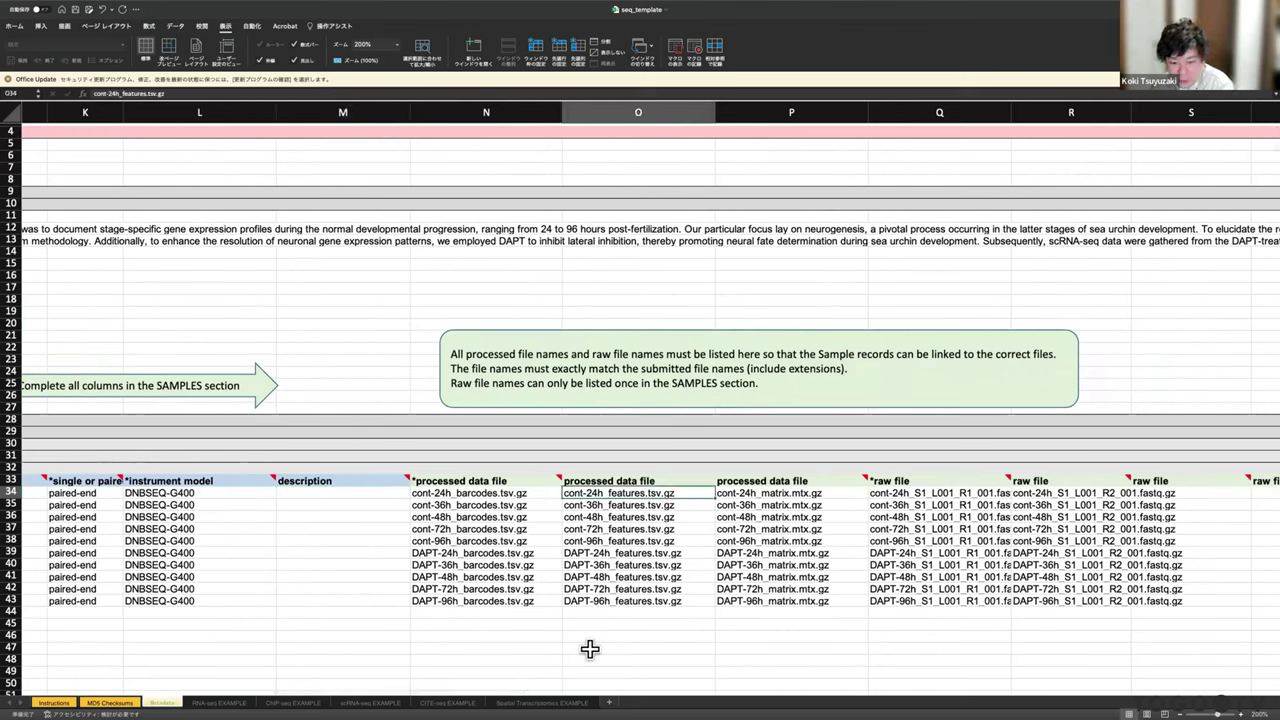
key("Right")
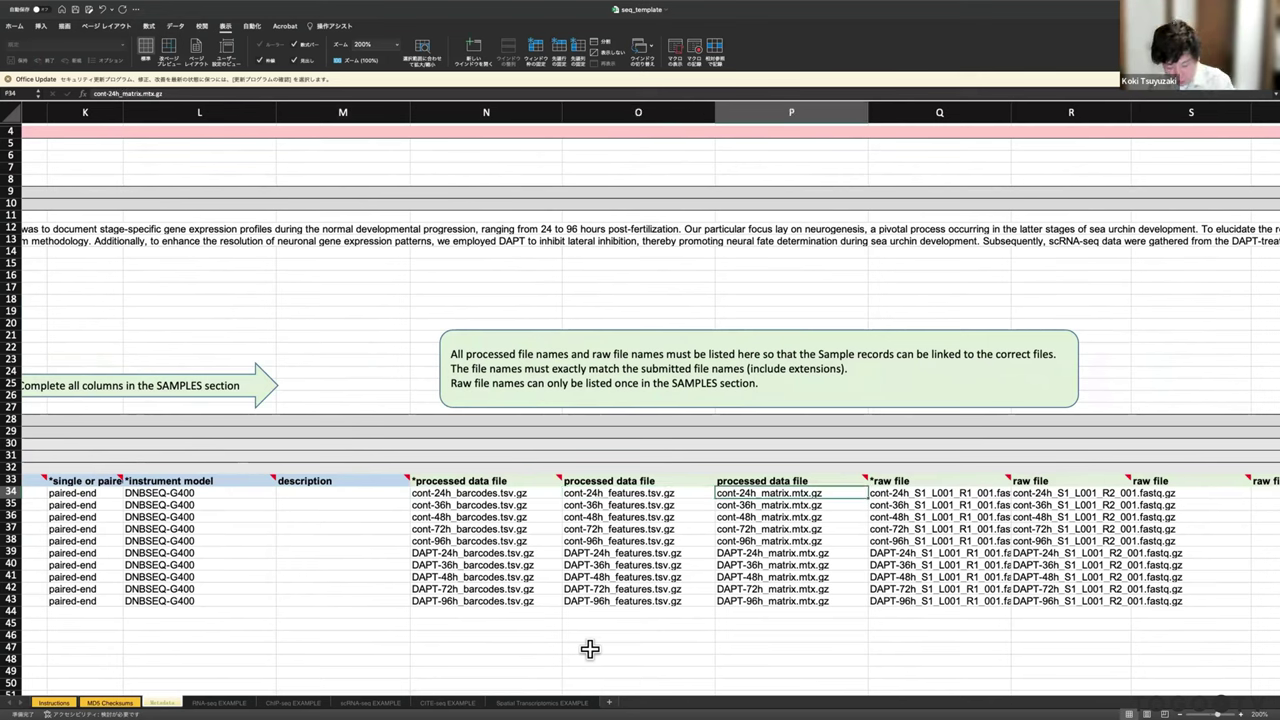
- Select the cont-24h sample's three processed data file names together, and recheck the features and matrix entries
key("shift+Left")
key("shift+Left")
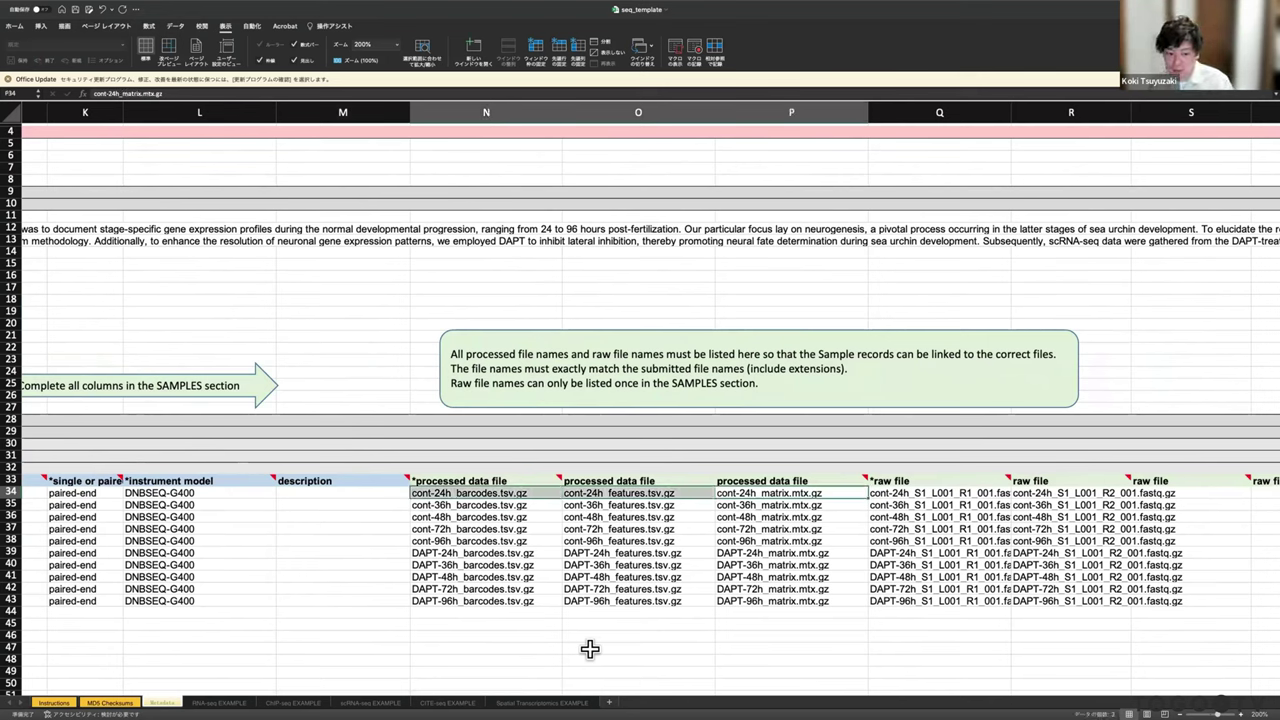
key("Left")
key("Left")
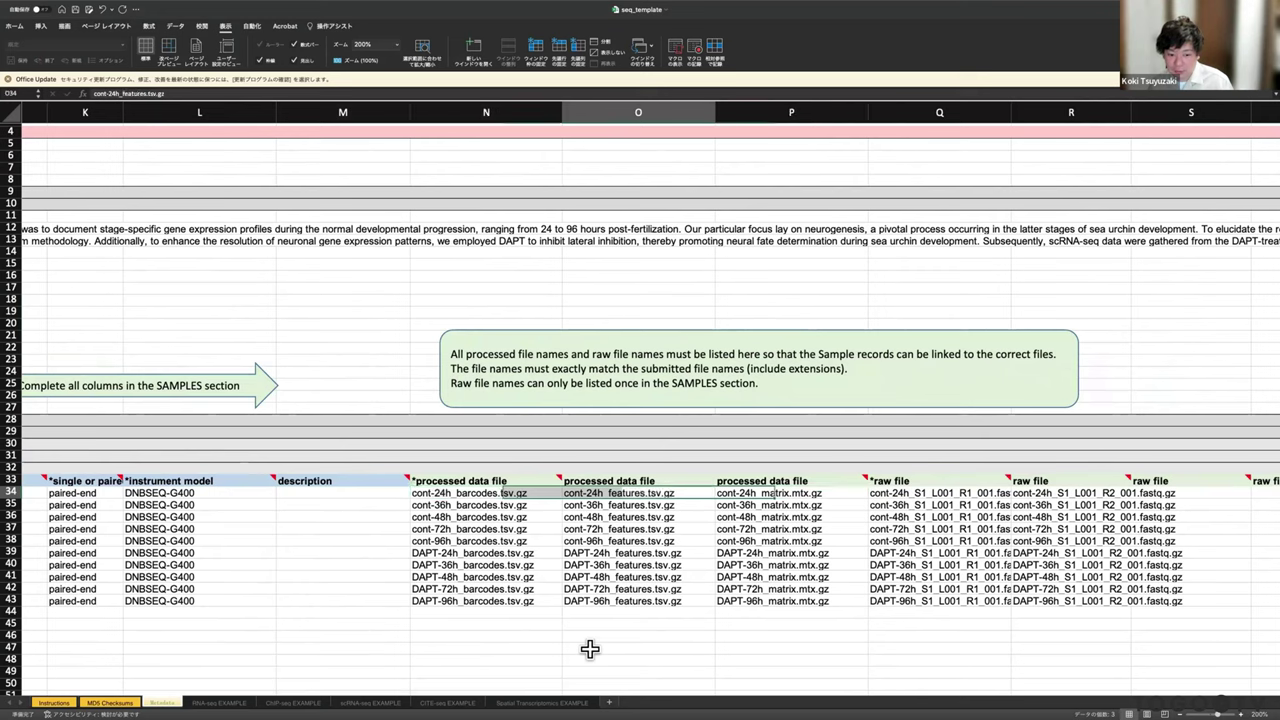
key("Right")
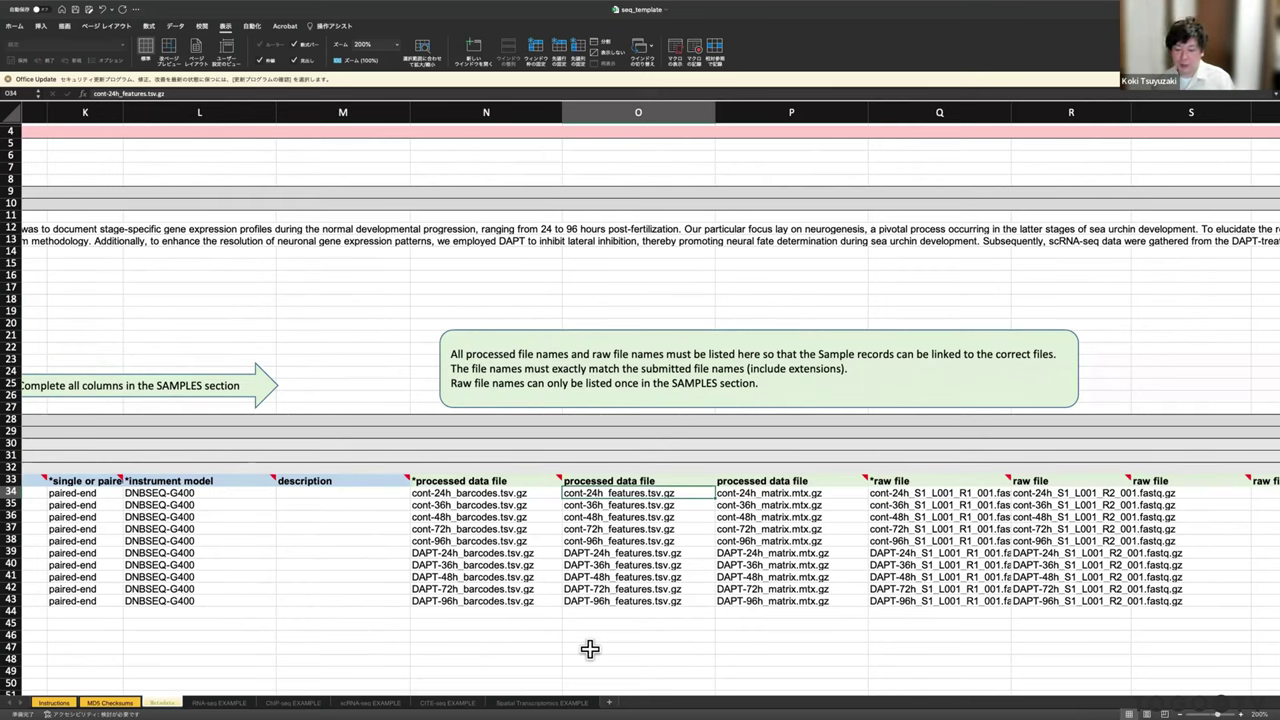
key("Right")
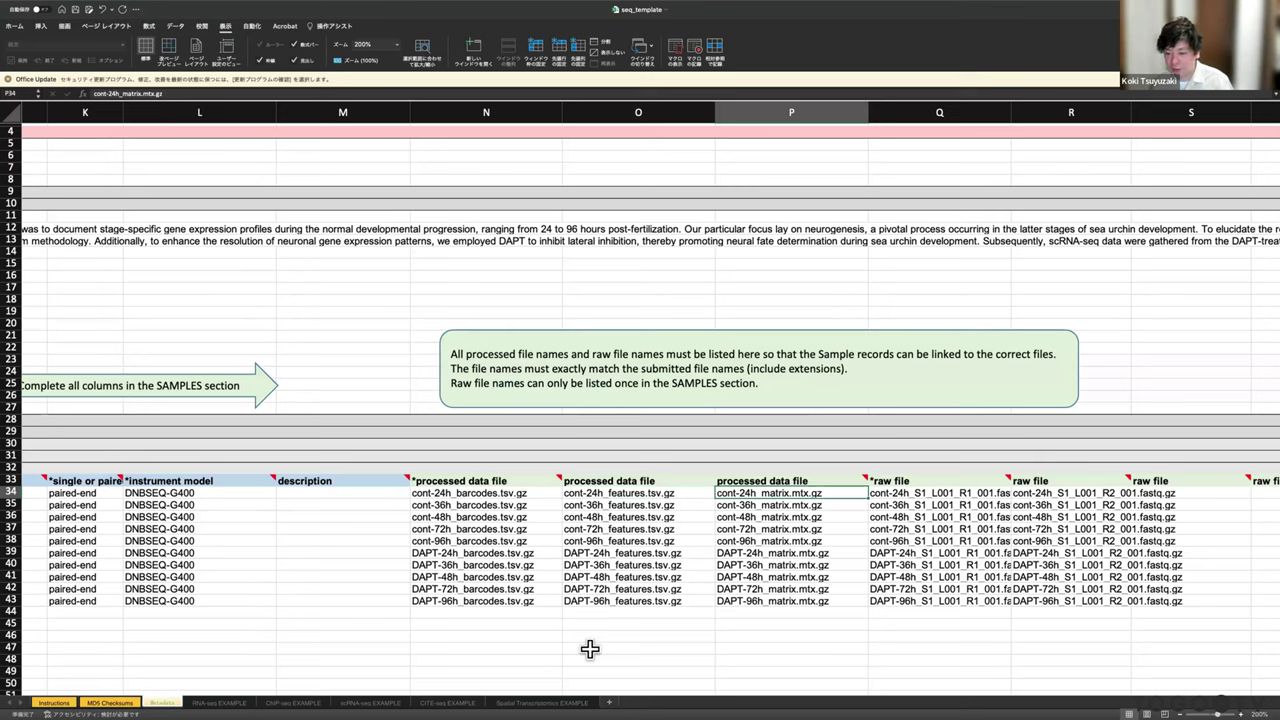
- Examine the R1 and R2 fastq entries in the raw file columns of the cont-24h sample
key("Right")
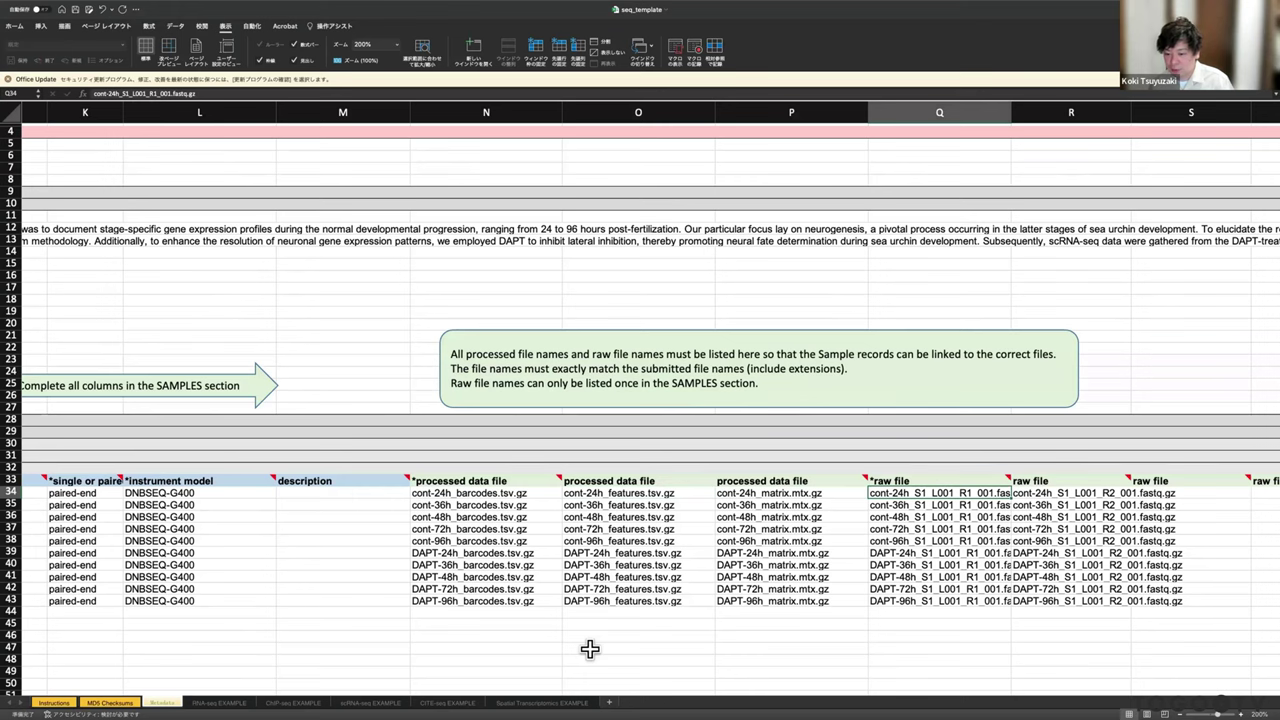
key("shift+Right")
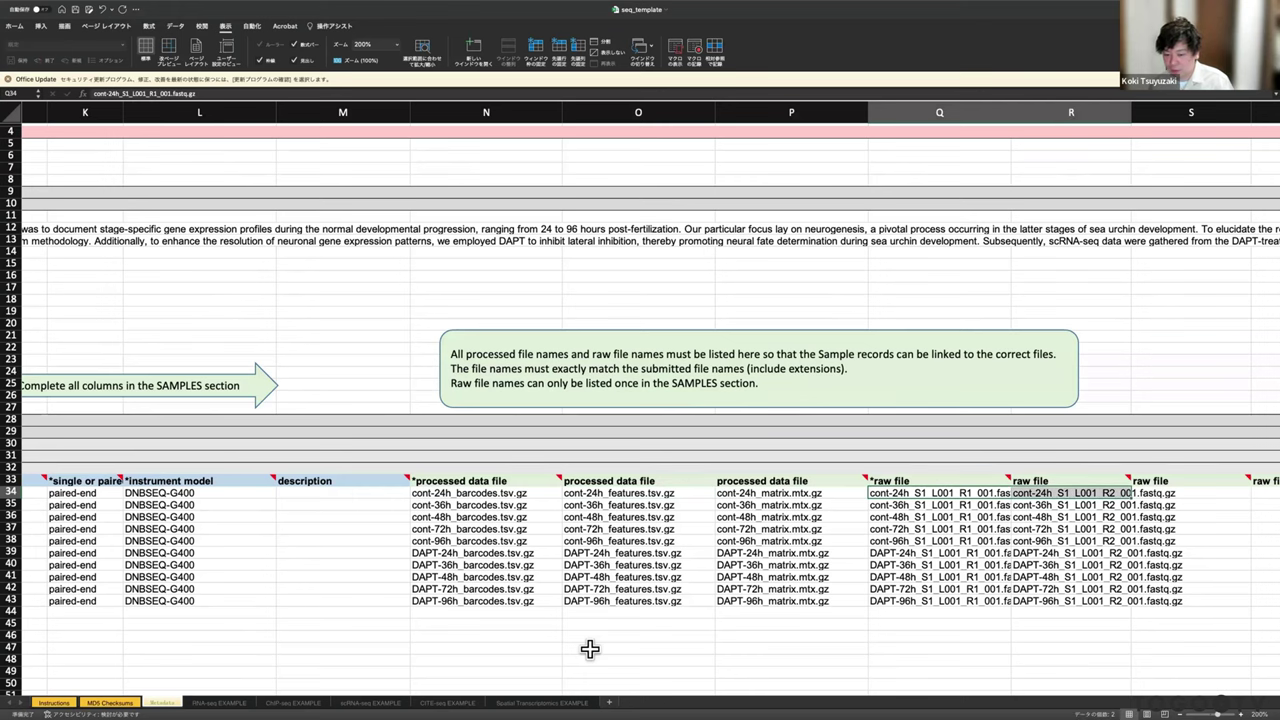
key("Left")
key("Left")
scroll(432, 548, "right", 2)
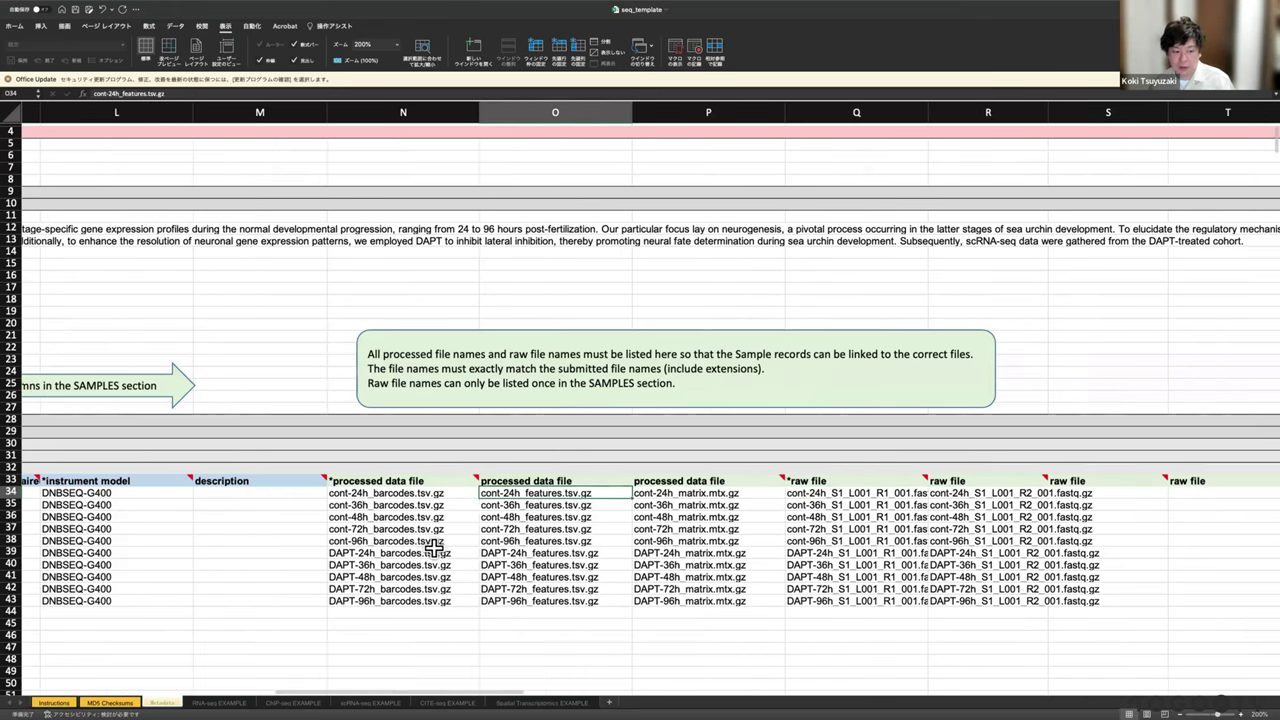
- Review the extract protocol, library construction protocol and library strategy entries in the PROTOCOLS section
scroll(432, 548, "left", 5)
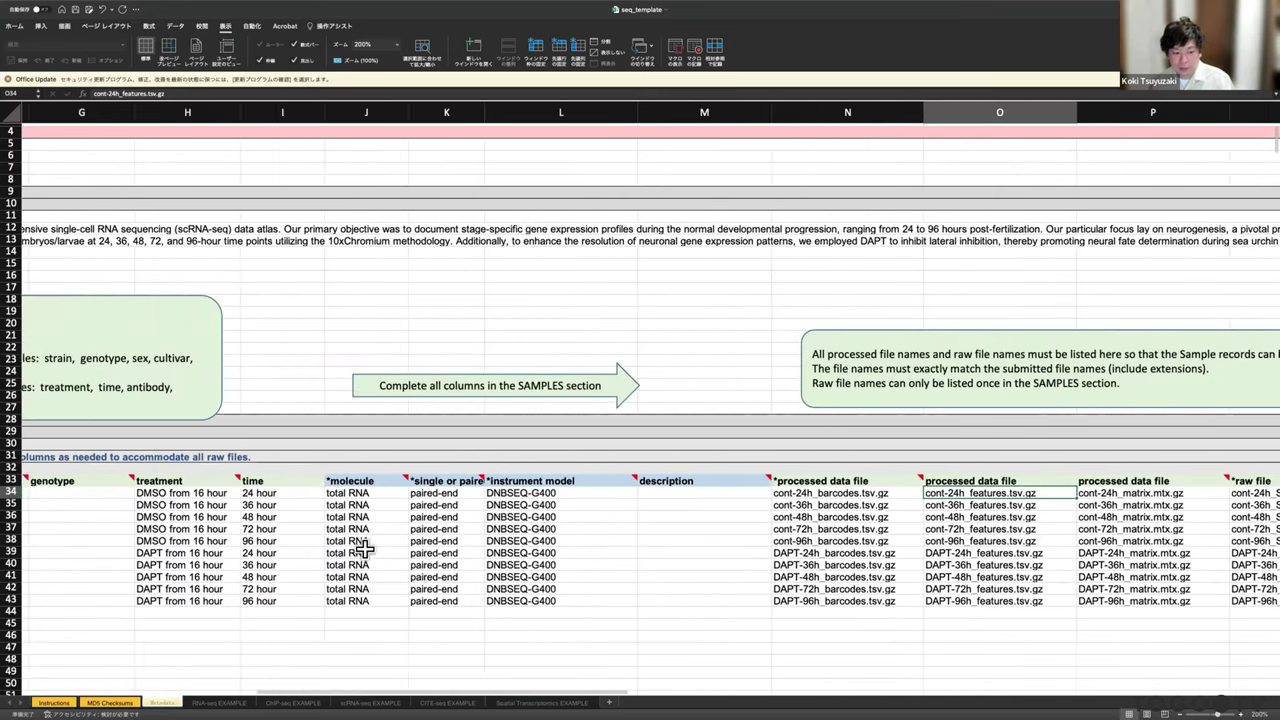
scroll(363, 548, "left", 4)
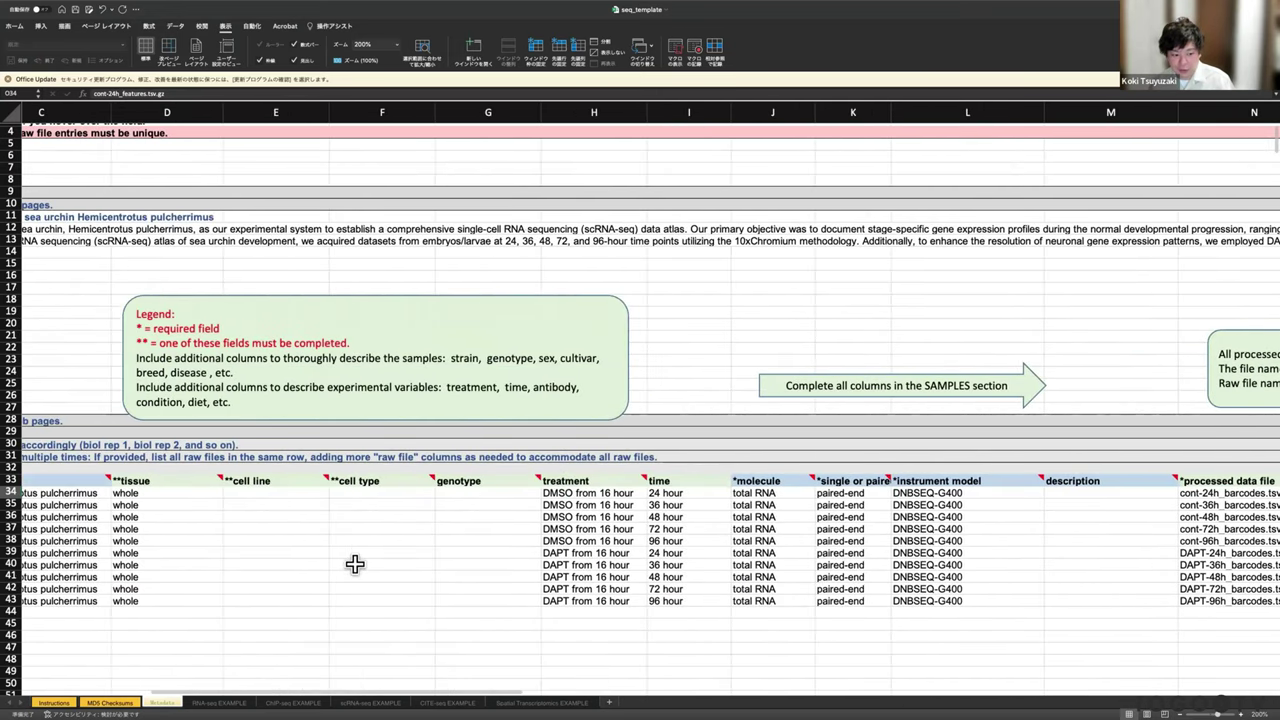
scroll(355, 564, "left", 3)
scroll(355, 564, "down", 5)
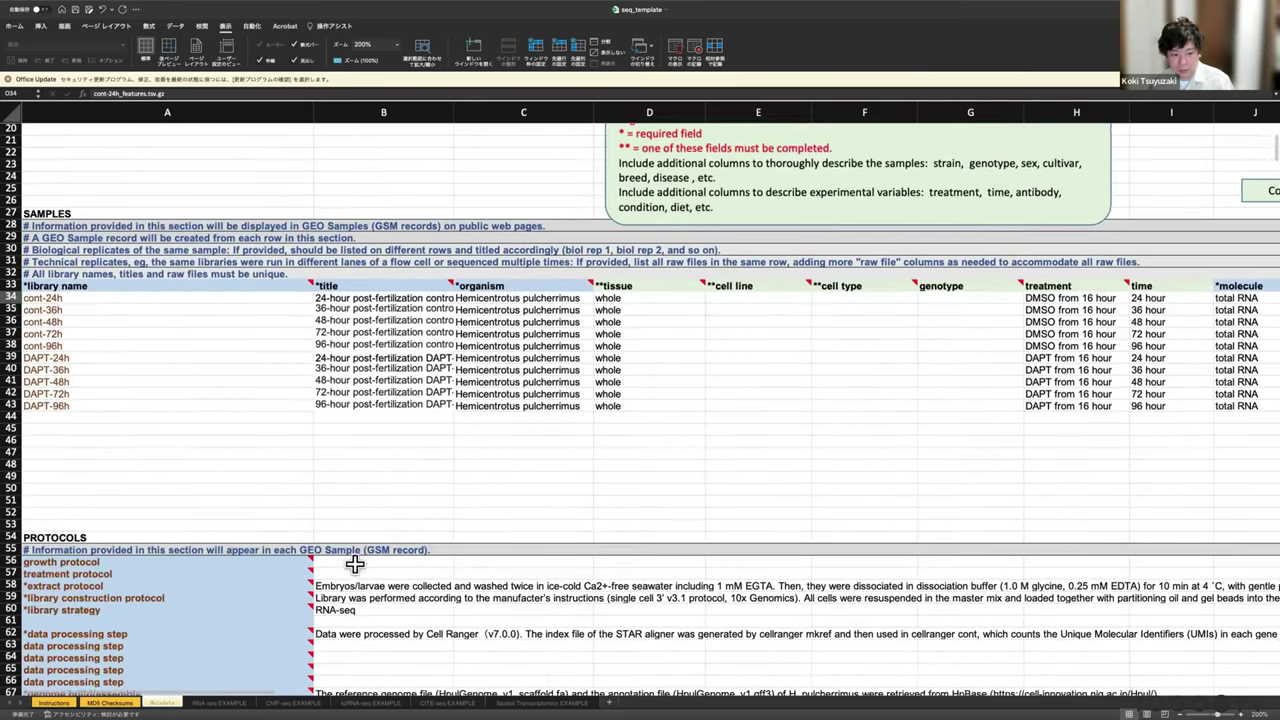
scroll(355, 564, "down", 9)
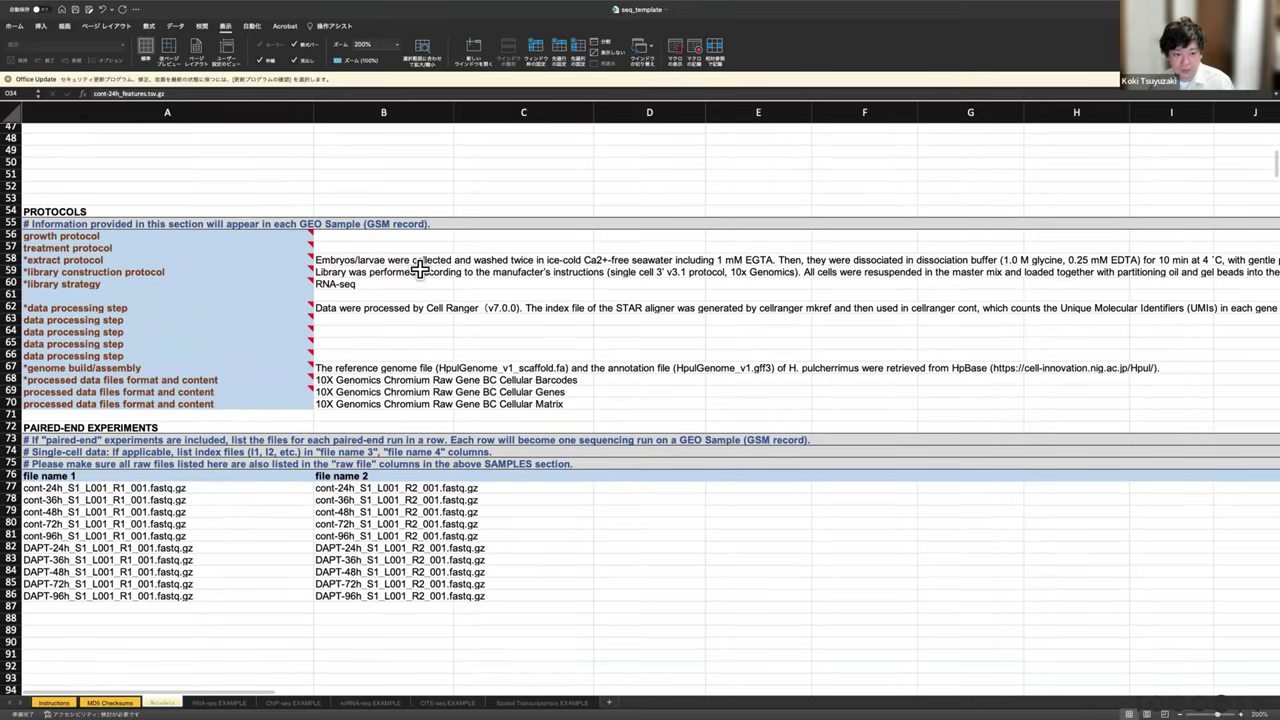
left_click(419, 270)
key("Up")
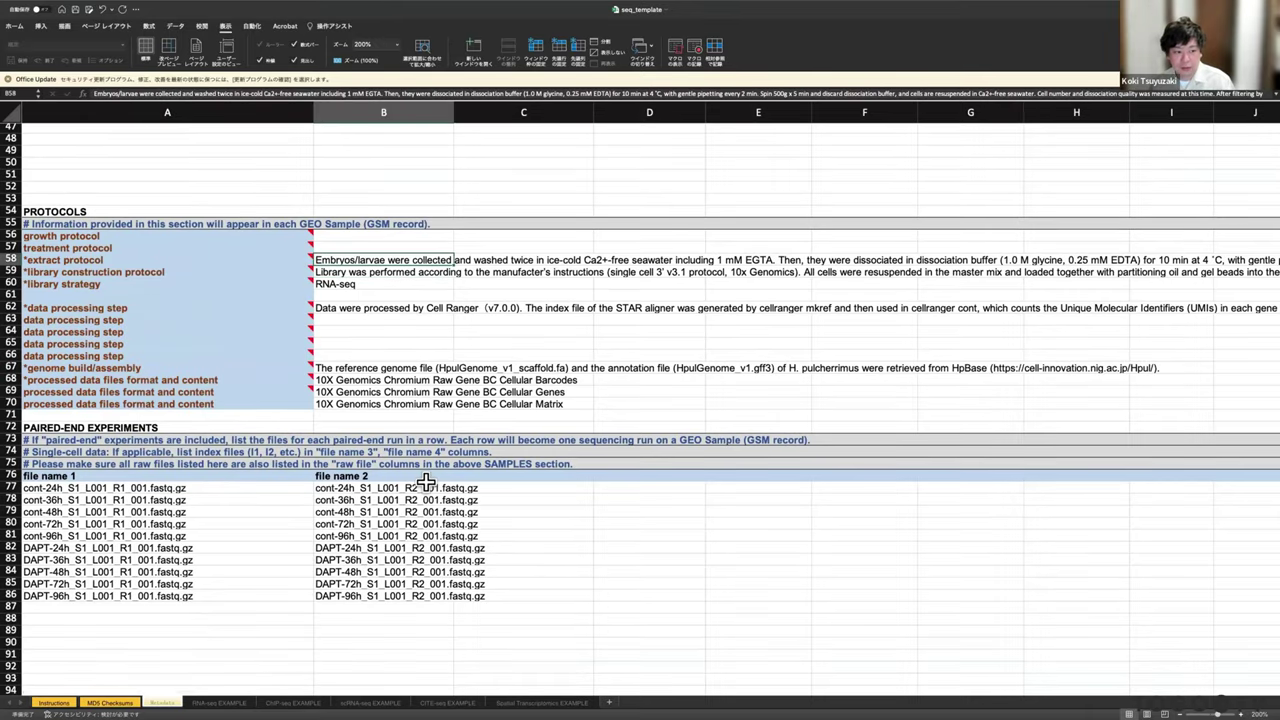
key("Down")
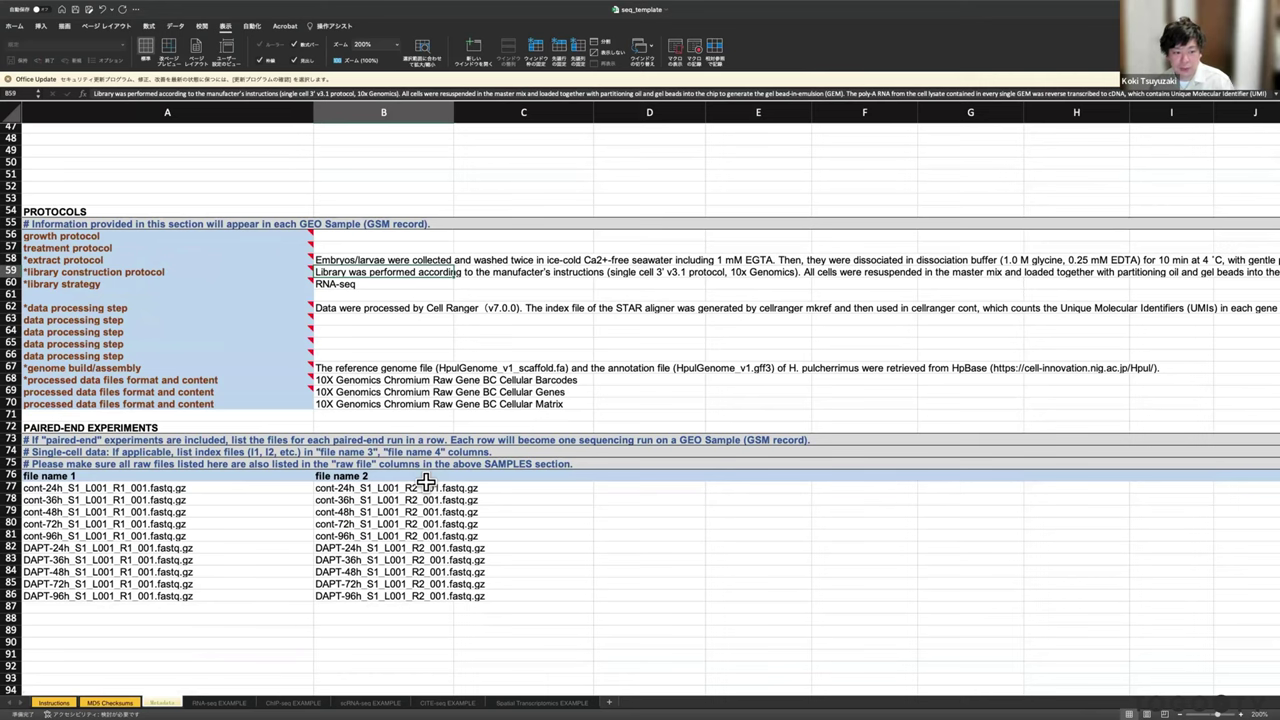
key("Down")
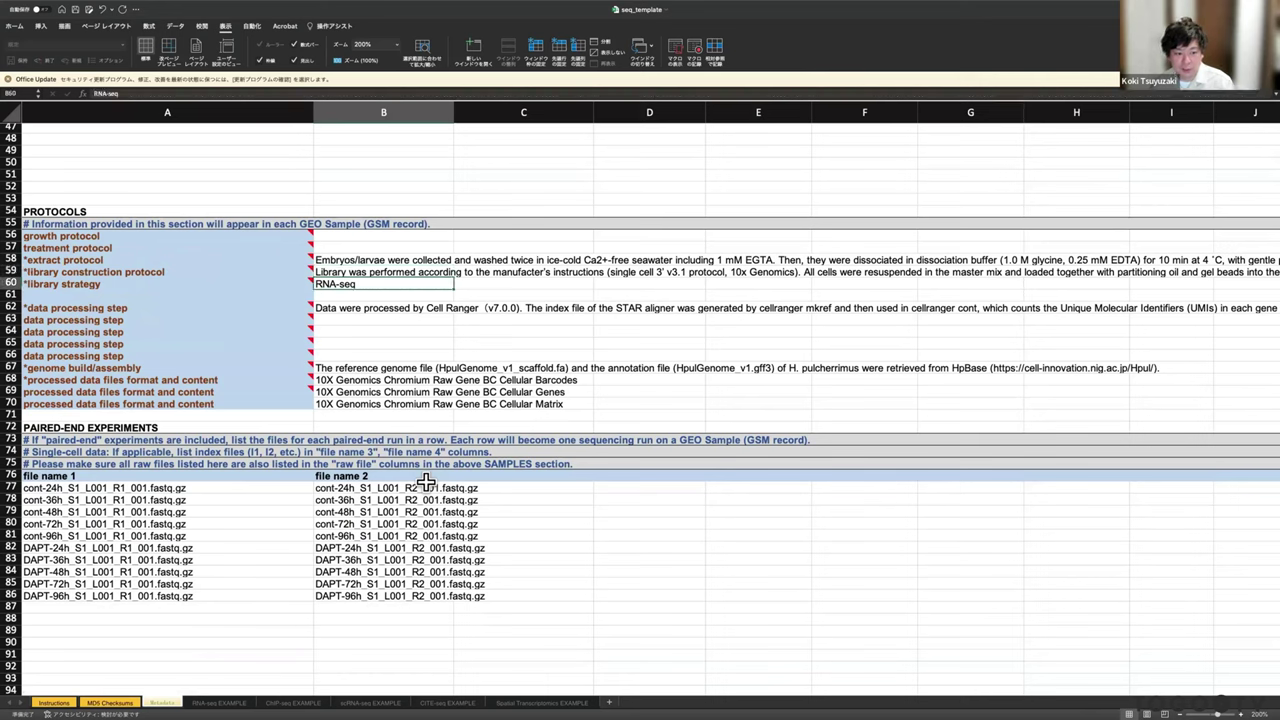
- Check the data processing step and genome build/assembly entries in the PROTOCOLS section
key("Down")
key("Down")
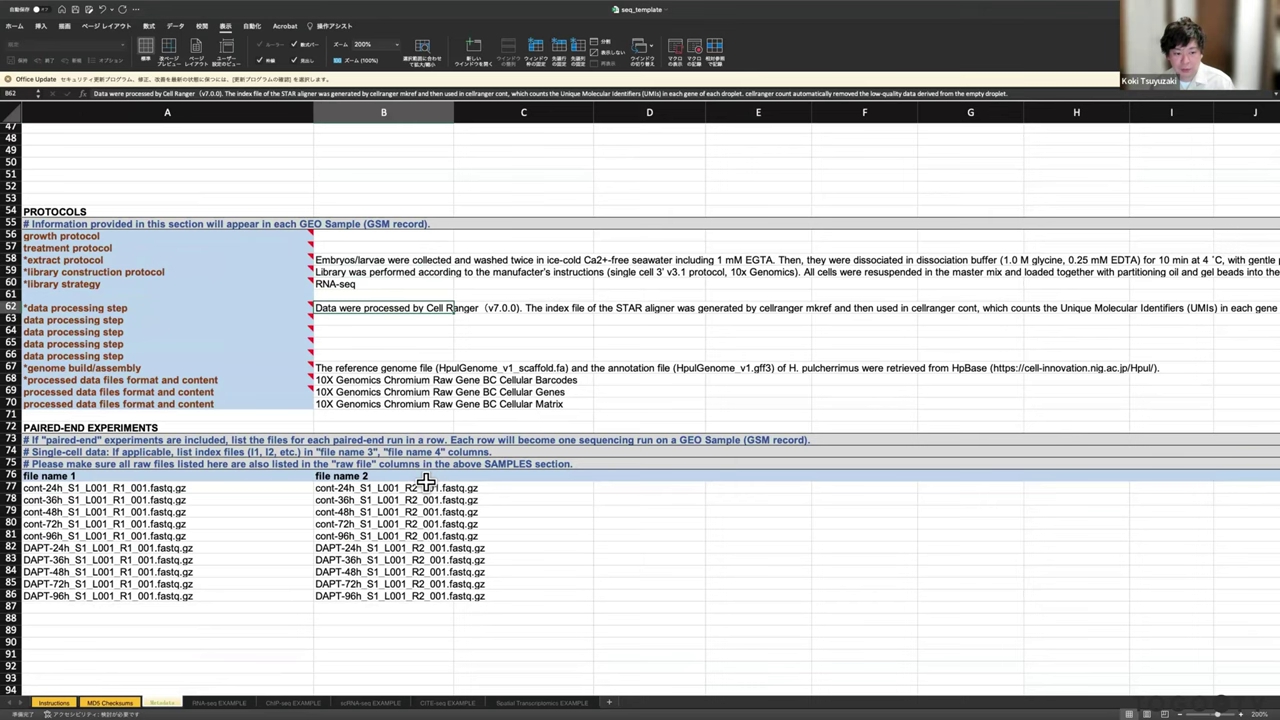
key("Down")
key("Down")
key("Down")
key("Down")
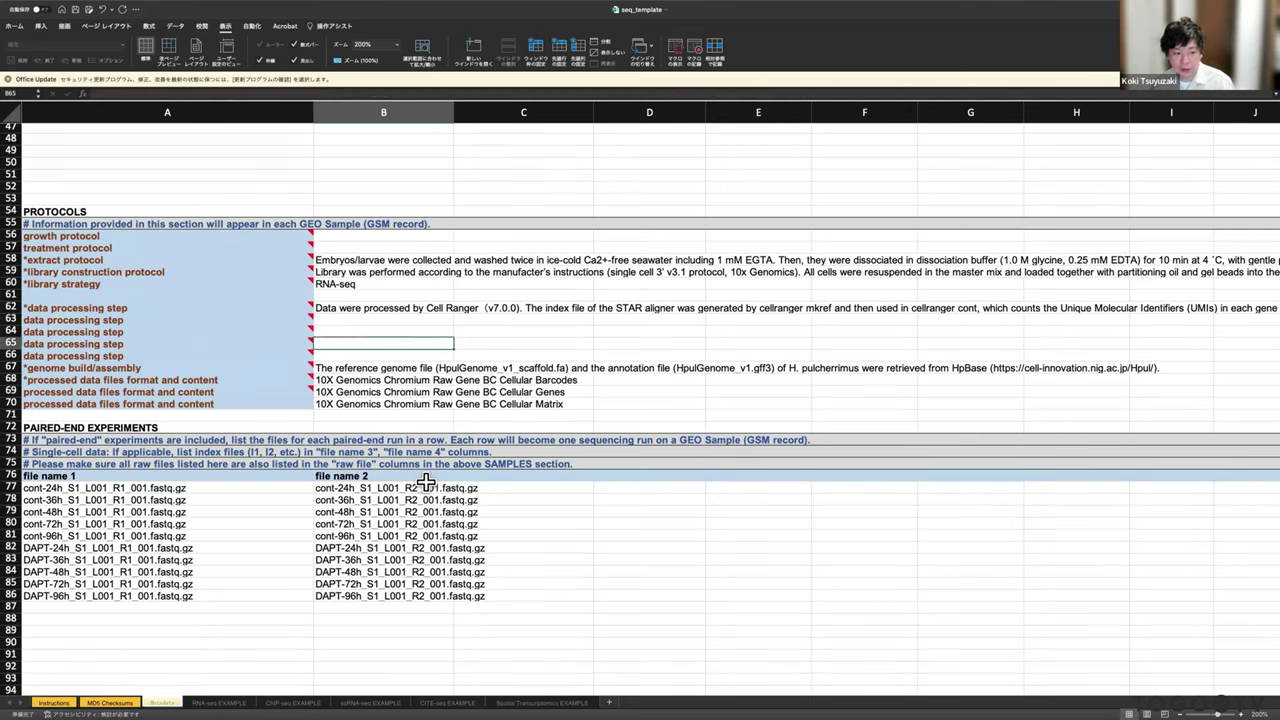
key("Down")
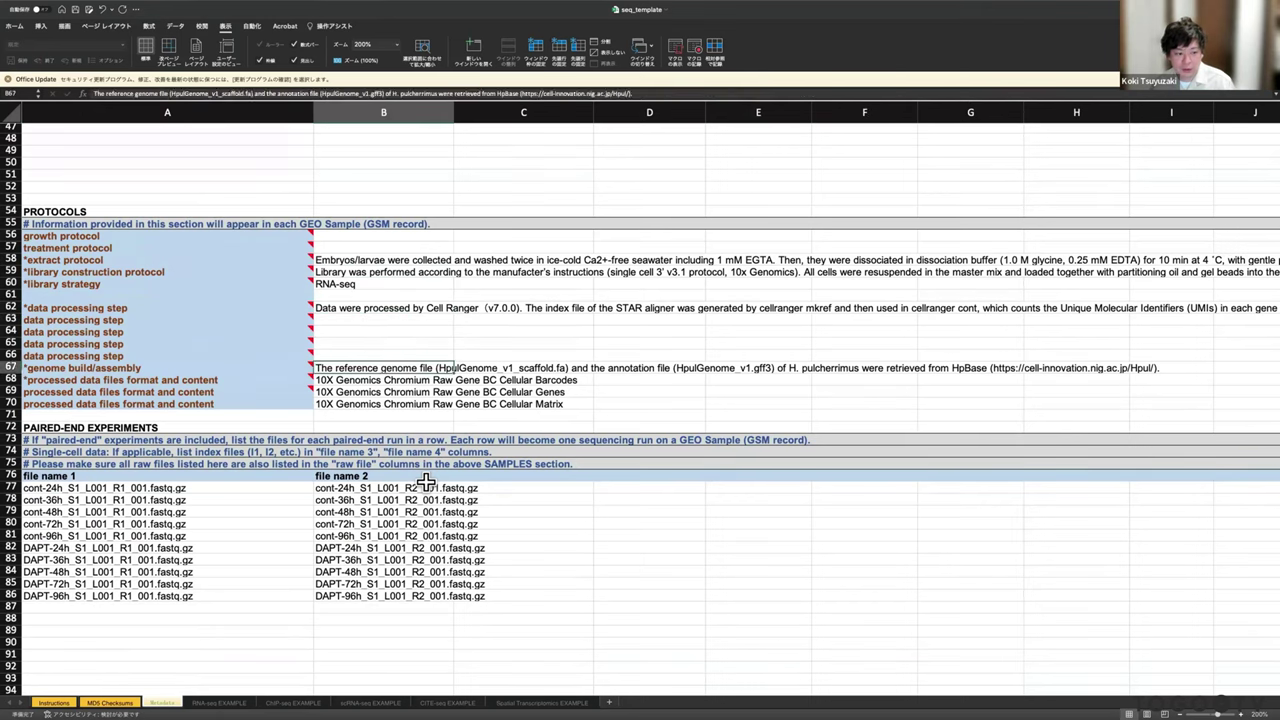
- Check the processed data files format and content entries for the barcodes, genes and matrix files
key("Down")
key("Down")
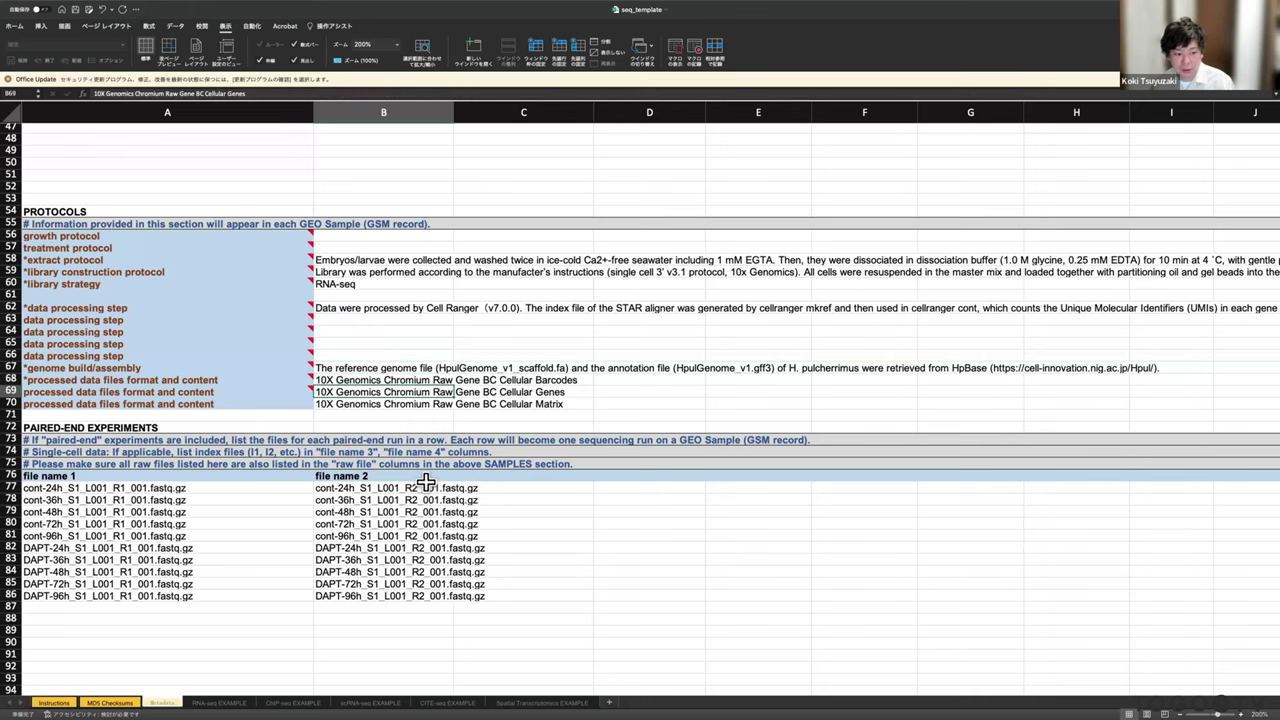
key("Down")
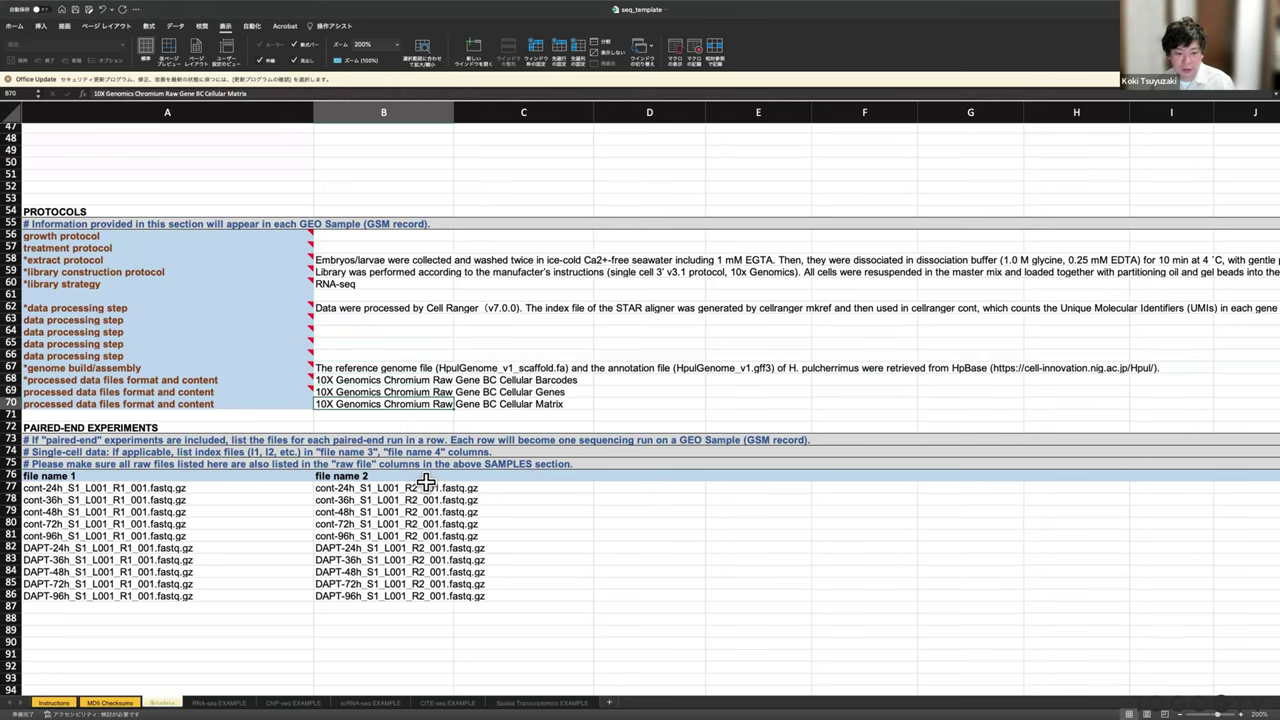
- Examine the PAIRED-END EXPERIMENTS file lists, and select the R1 and R2 fastq pair of the cont-24h sample
scroll(426, 484, "down", 3)
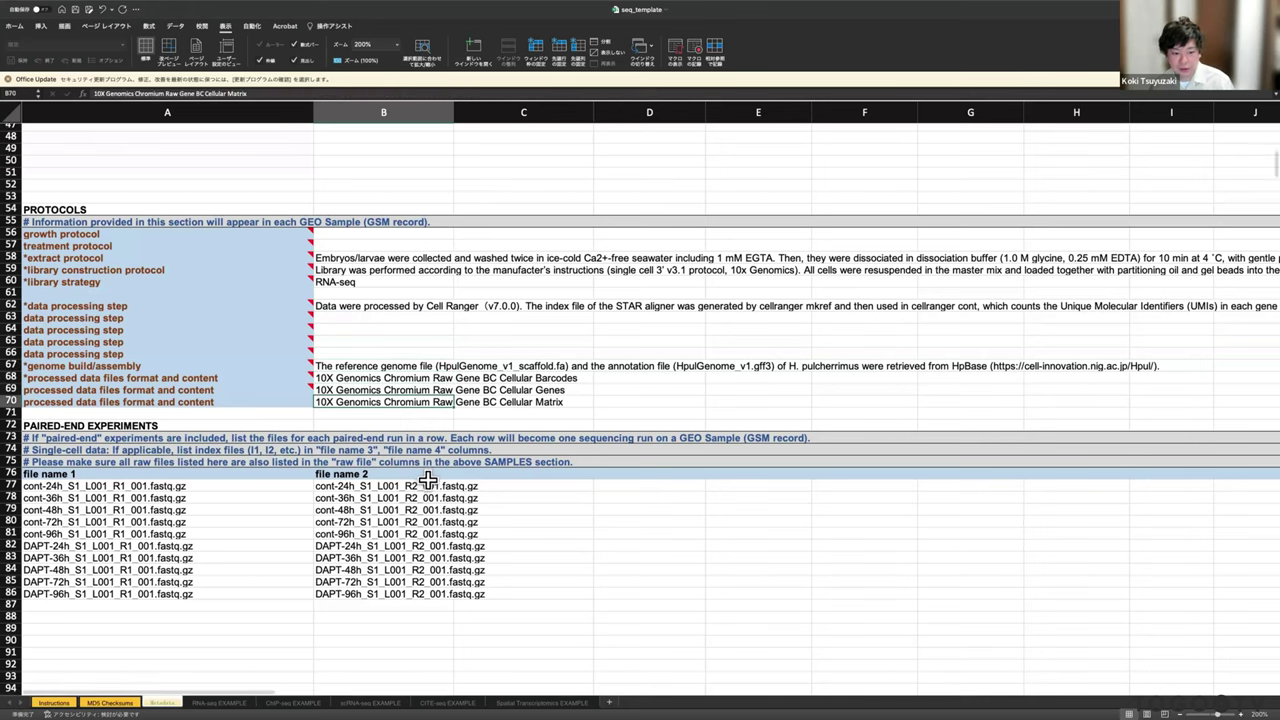
scroll(427, 481, "down", 3)
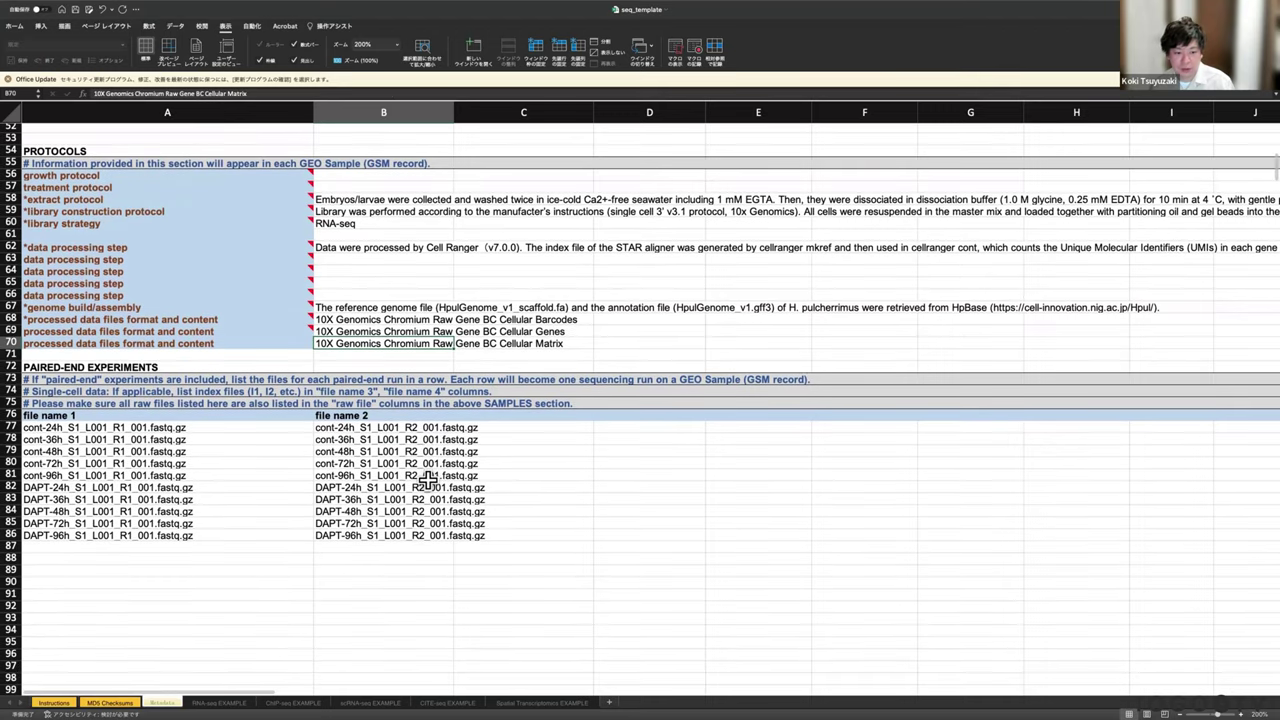
scroll(420, 478, "down", 1)
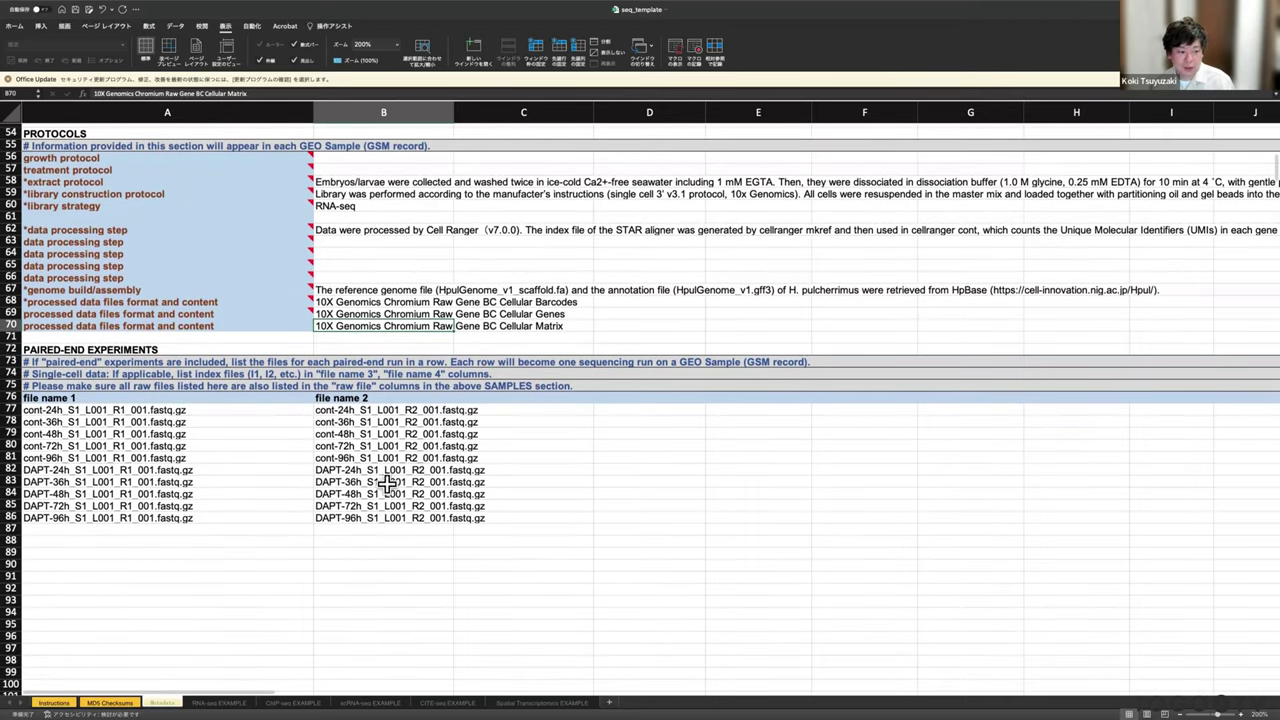
left_click(234, 443)
scroll(233, 441, "down", 3)
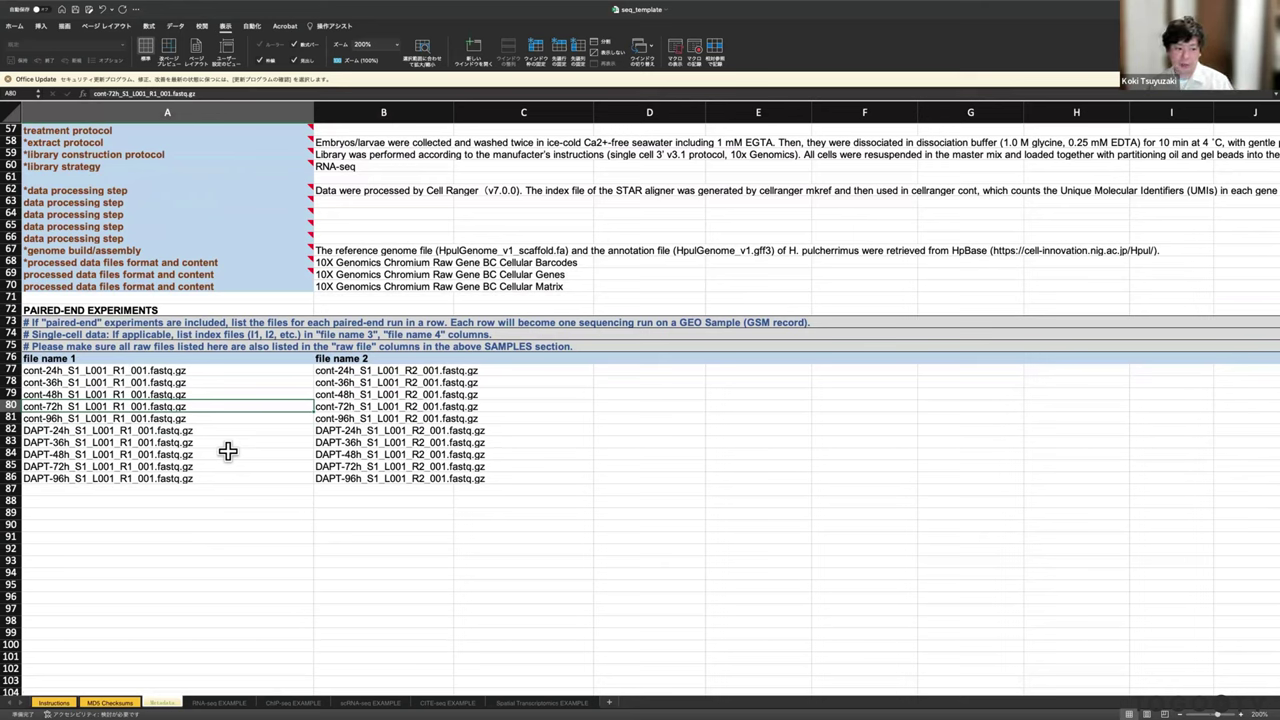
left_click(186, 380)
key("Up")
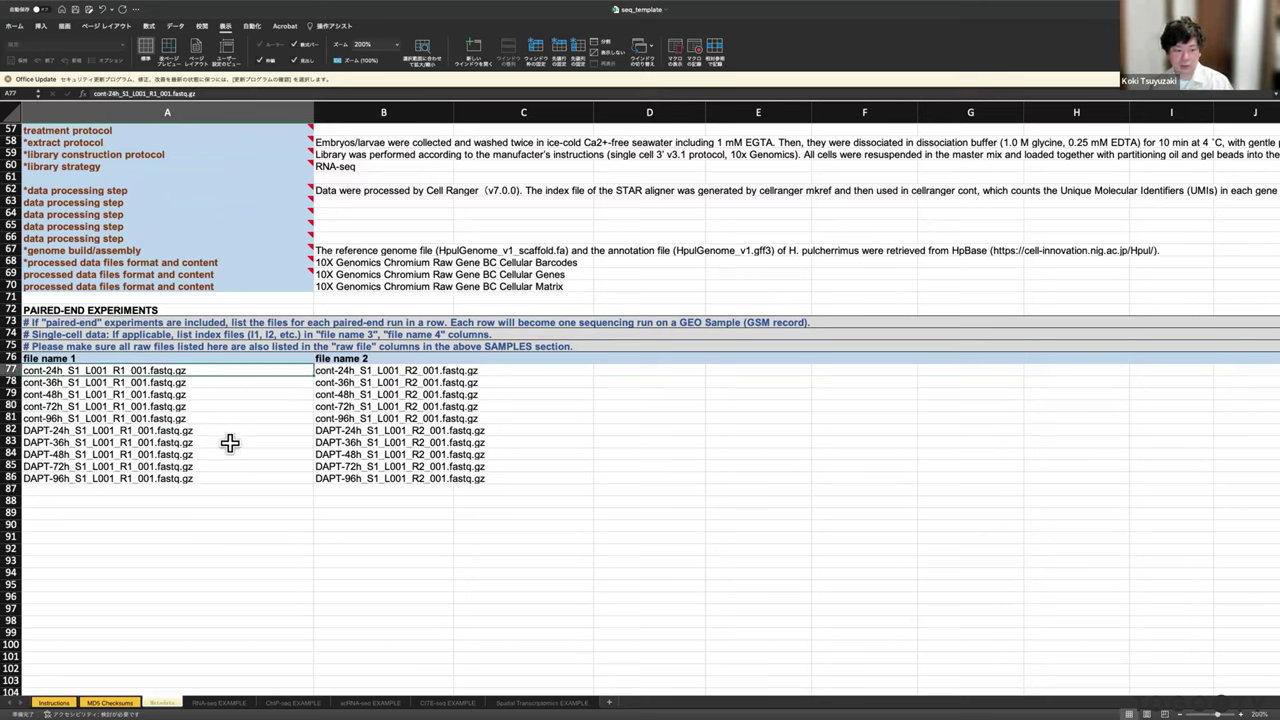
key("shift+Right")
- Return to the beginning of the Metadata sheet, where the STUDY section is
scroll(230, 443, "down", 6)
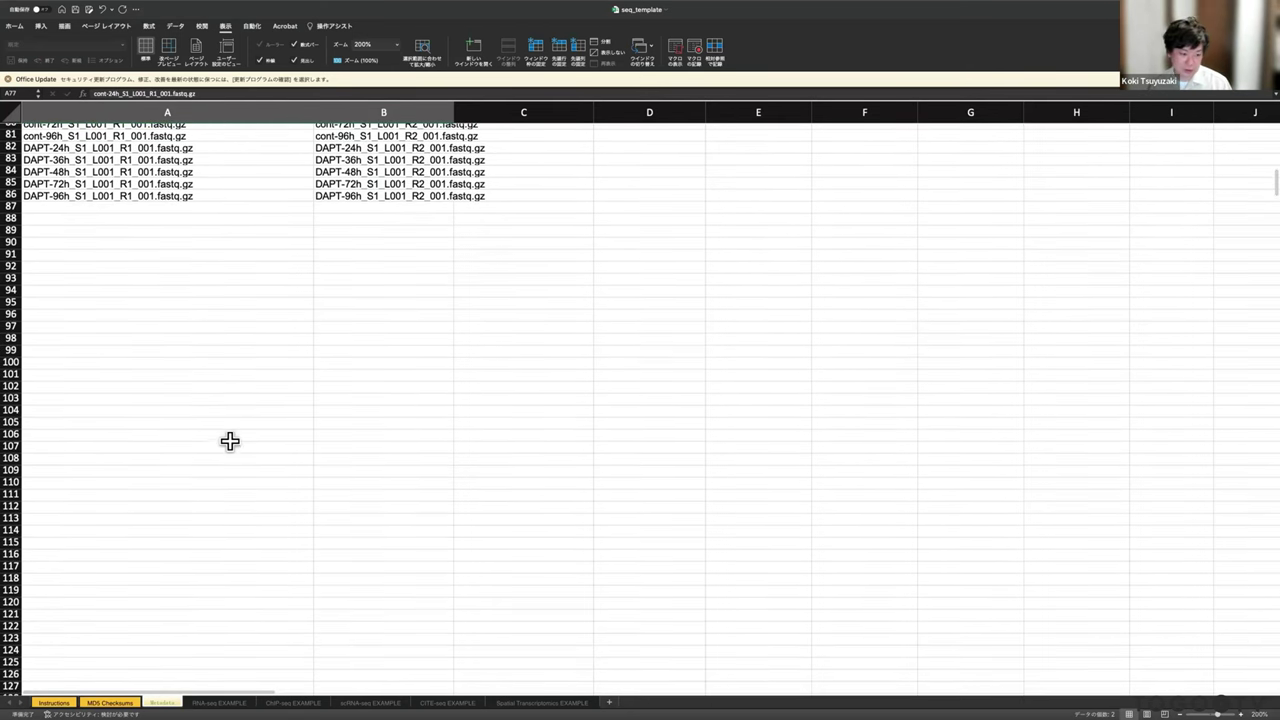
scroll(230, 443, "up", 15)
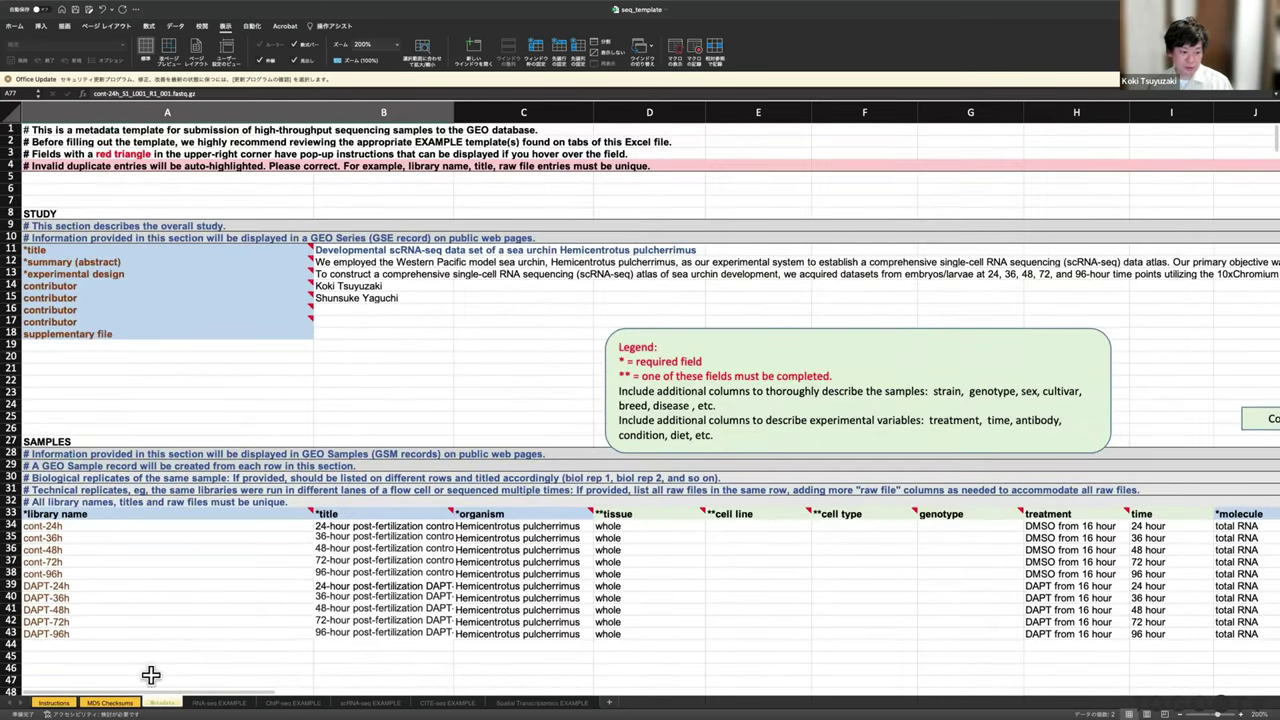
- Examine the MD5 Checksums sheet, checking the file checksum entries of the raw files and of the processed data files
key("ctrl+Page_Up")
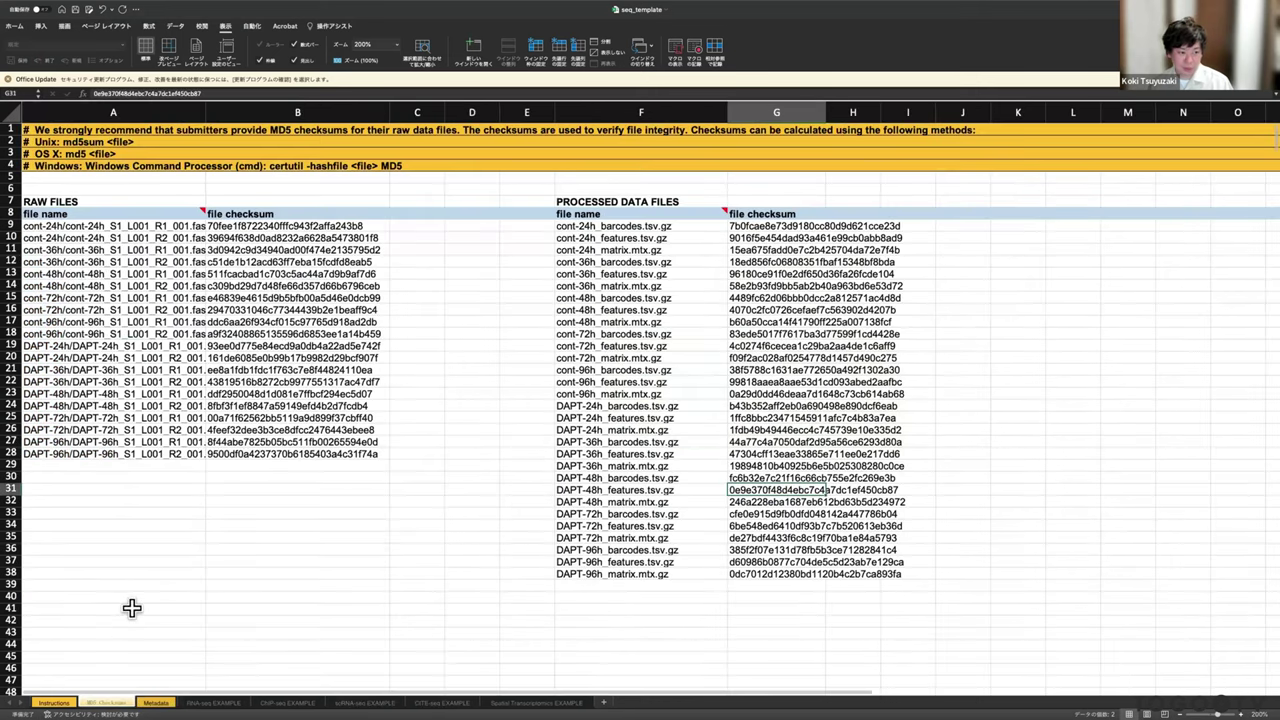
left_click(231, 237)
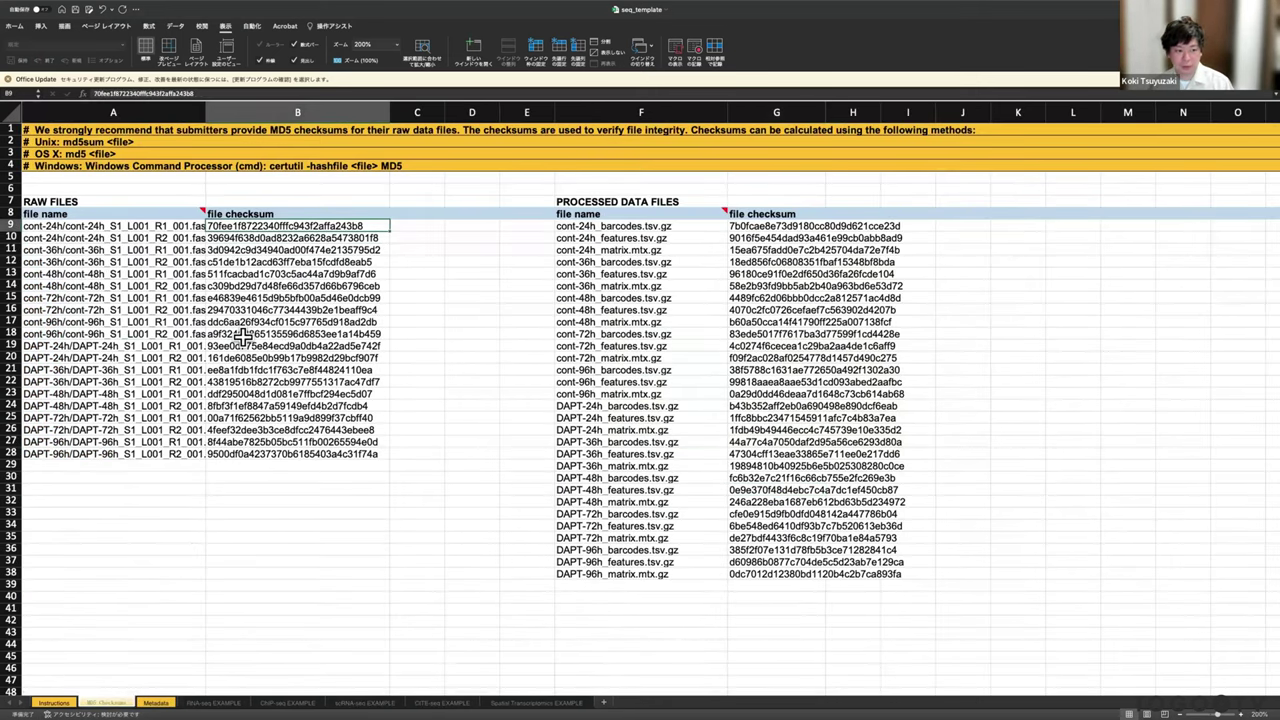
key("Down")
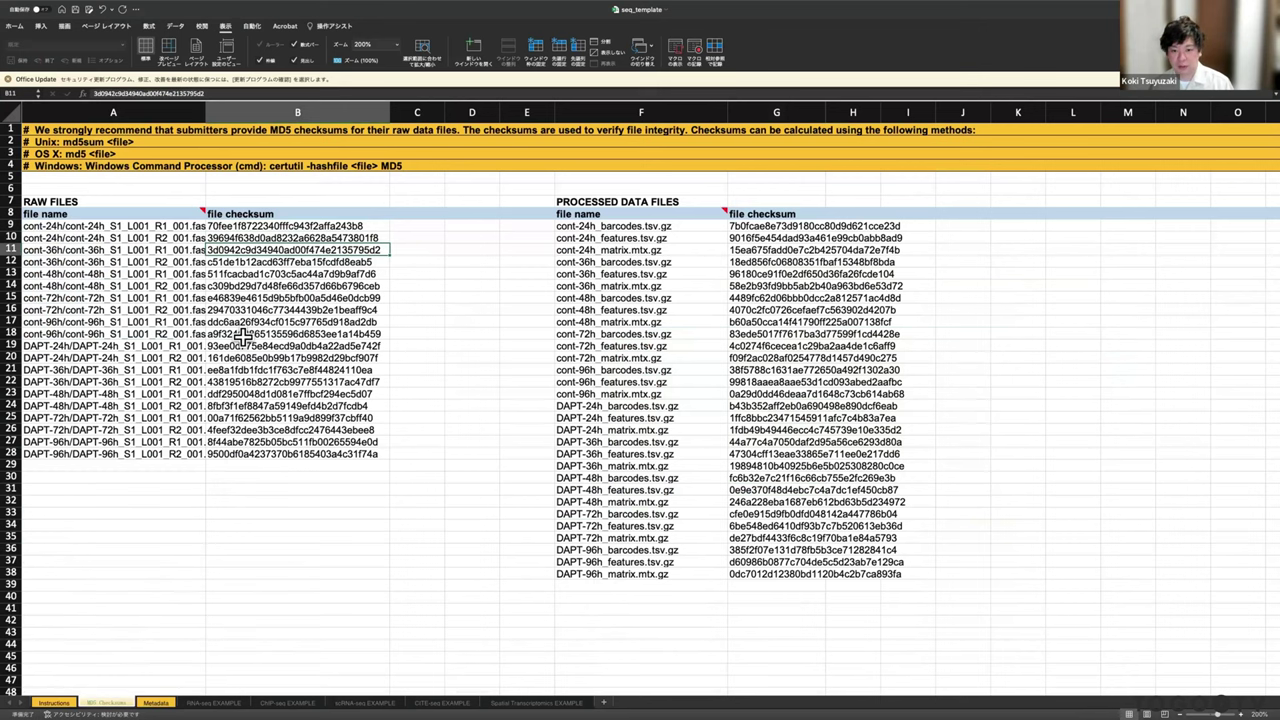
left_click(785, 276)
scroll(785, 285, "down", 2)
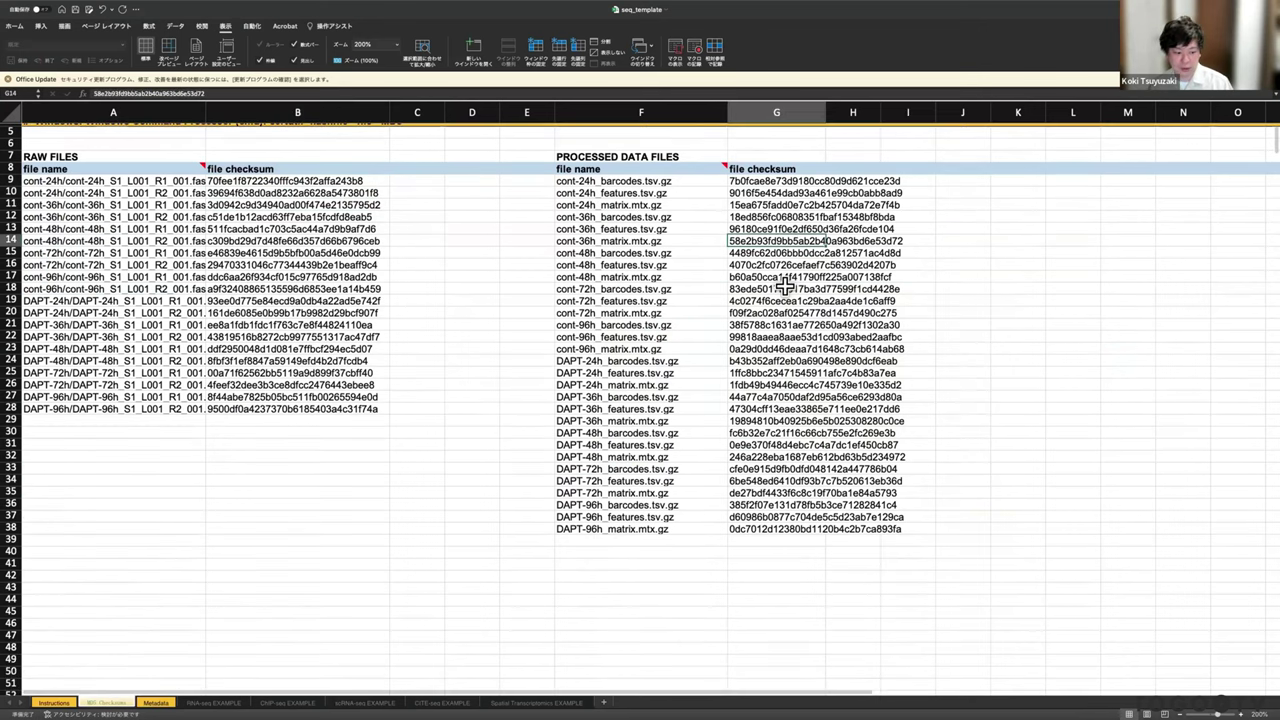
scroll(785, 287, "up", 2)
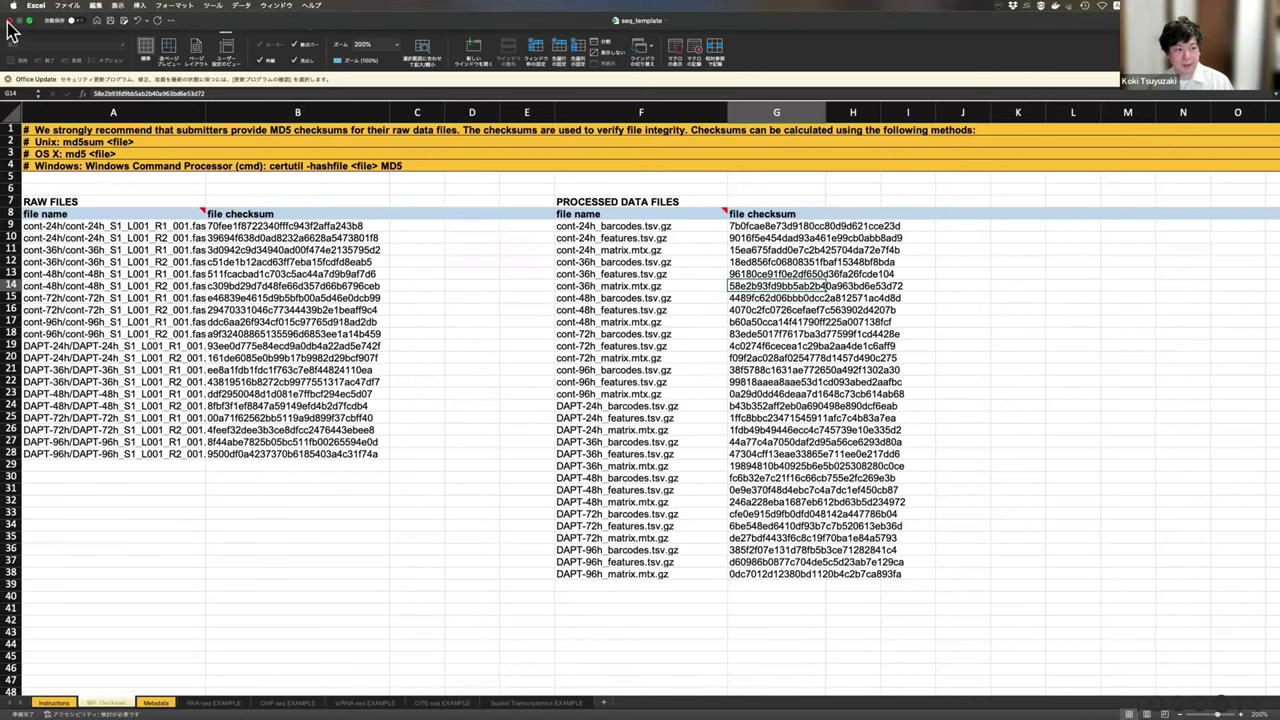
- Switch from the workbook to the Keynote presentation, start the slideshow and advance to the データ登録作業 slide on uploading the submission
left_click(29, 20)
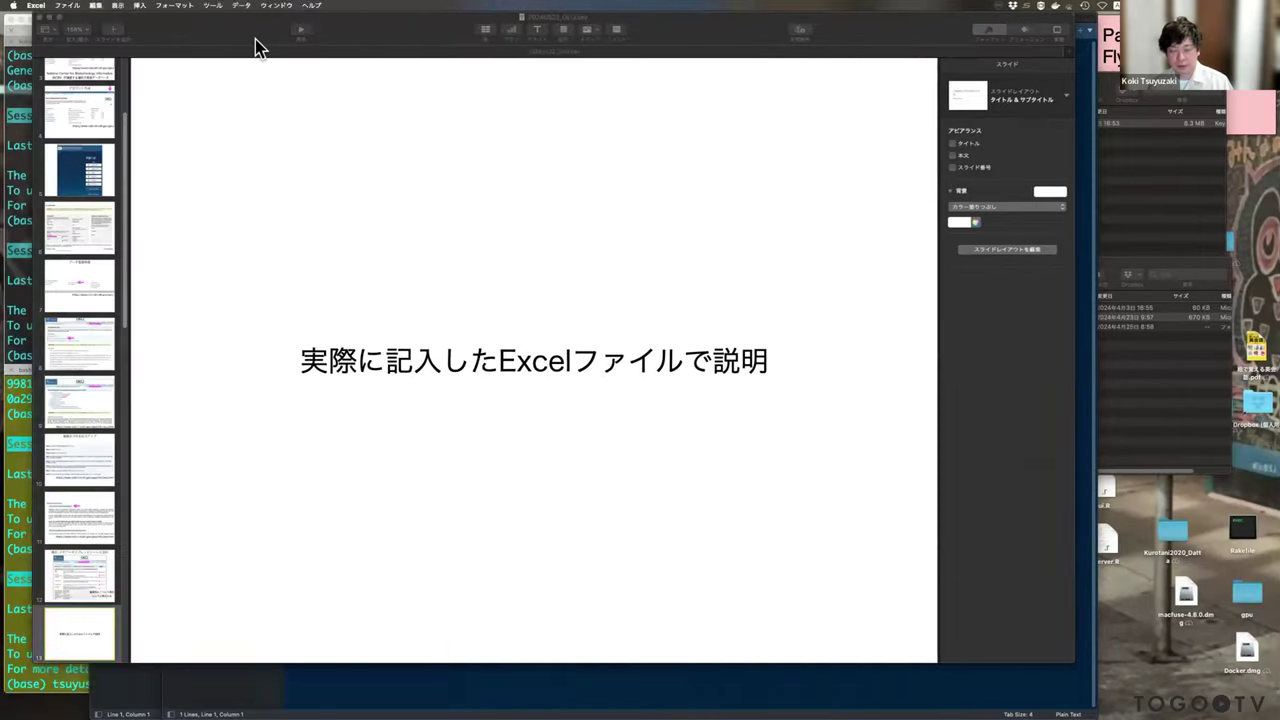
left_click(262, 42)
left_click(305, 31)
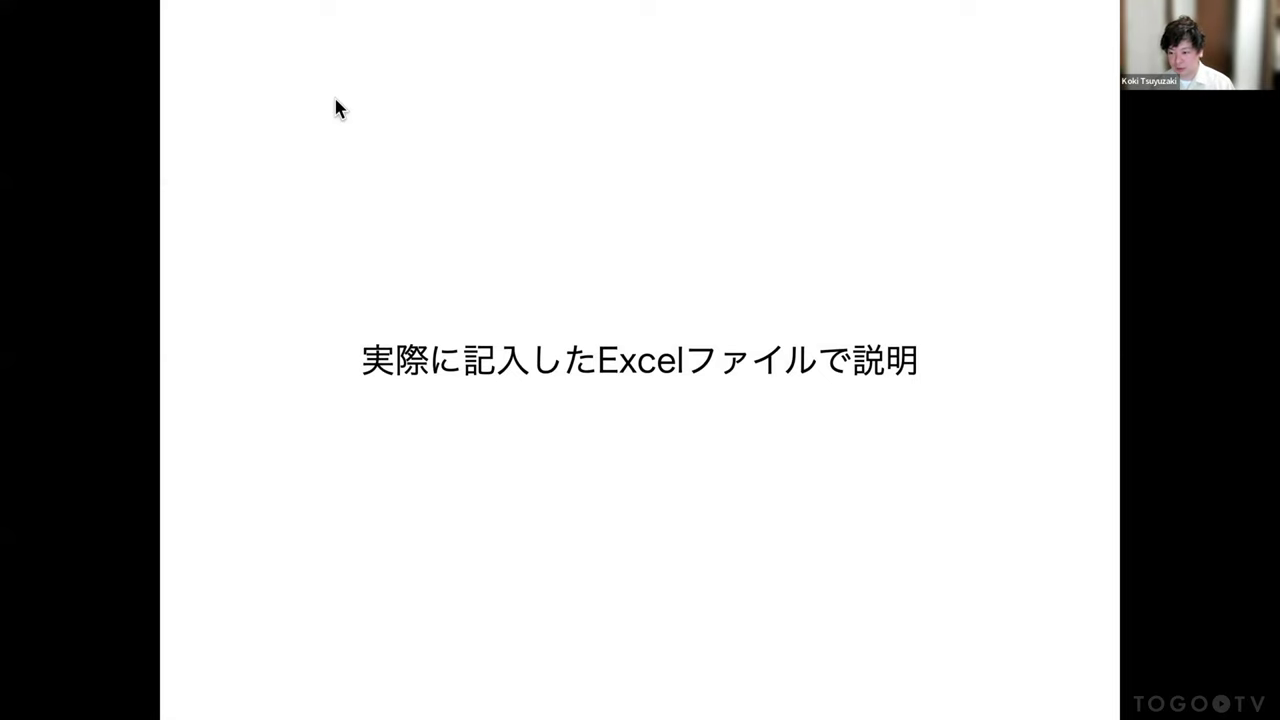
key("Right")
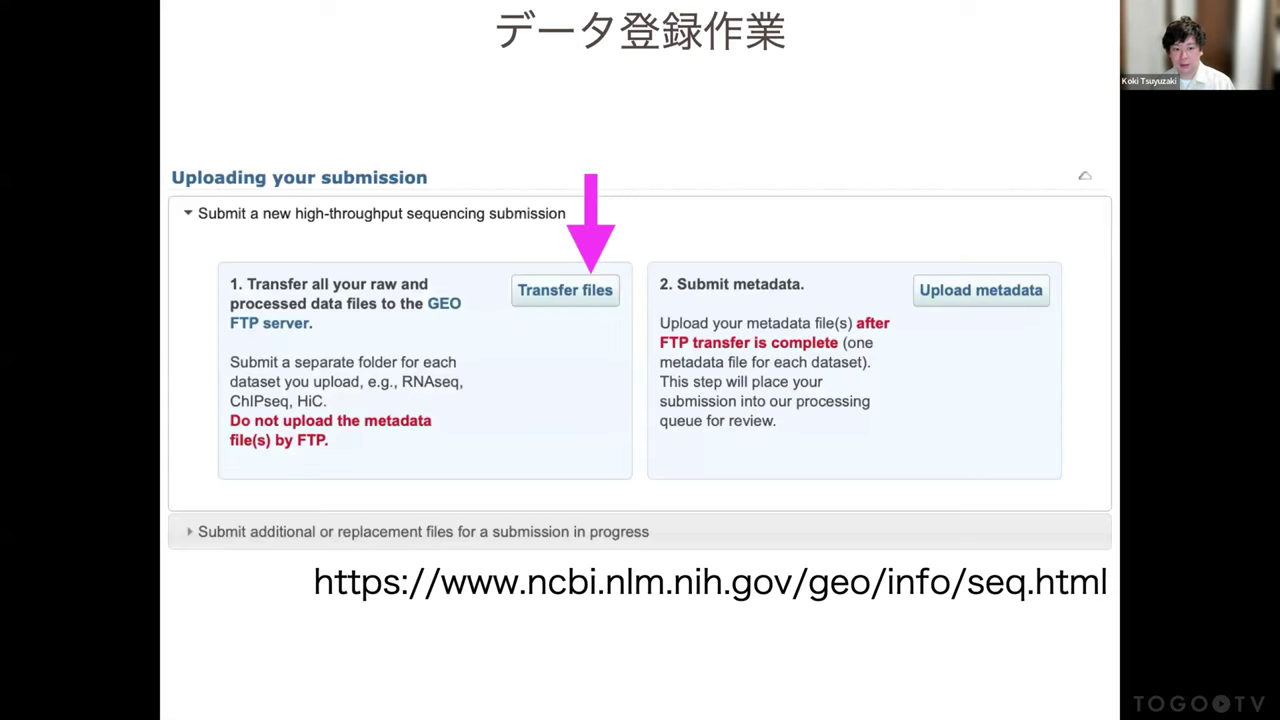